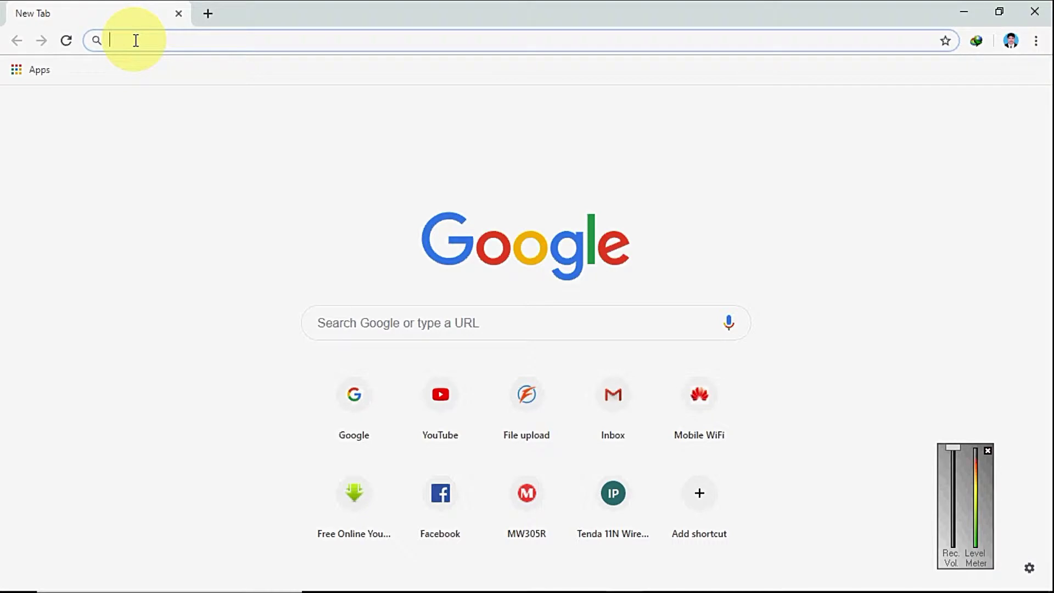
Load the mobile WiFi device's web interface at 192.168.8.1 and continue to its home page.
text(192.168.1.1)
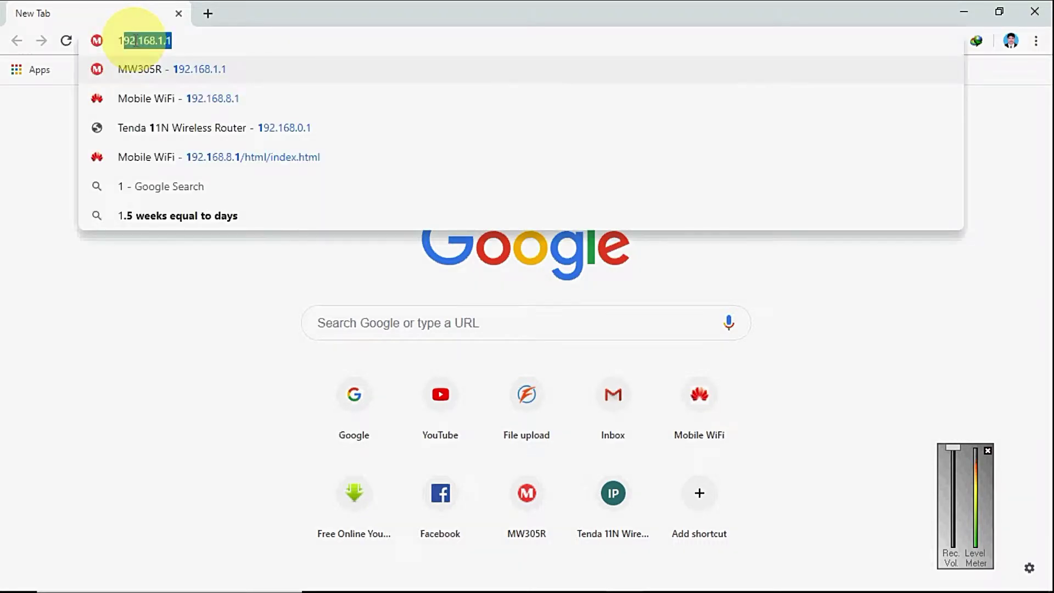
key(Right)
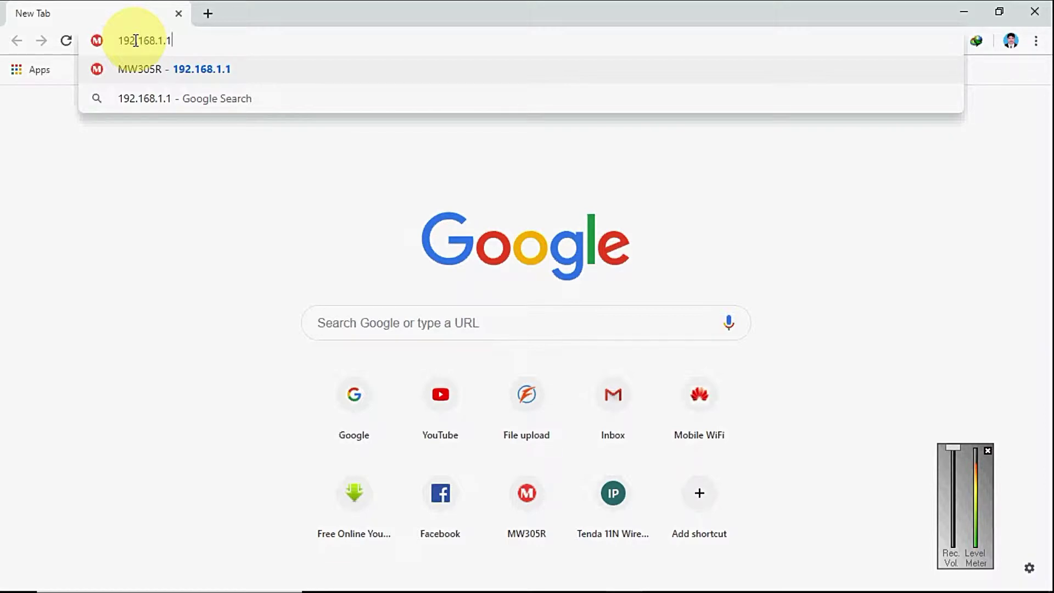
mouse_move(254, 588)
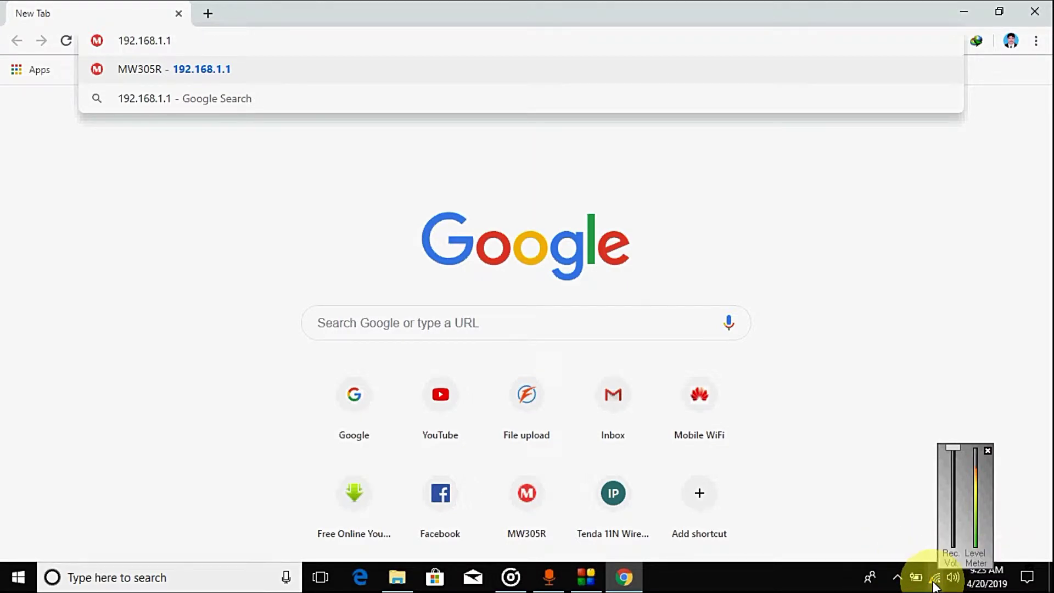
mouse_move(935, 586)
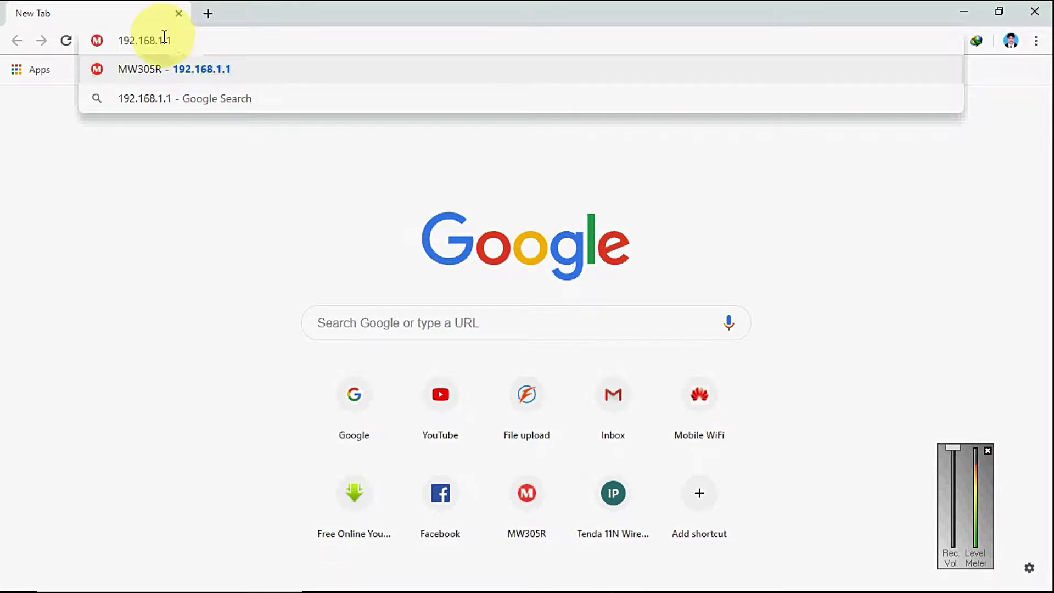
key(BackSpace)
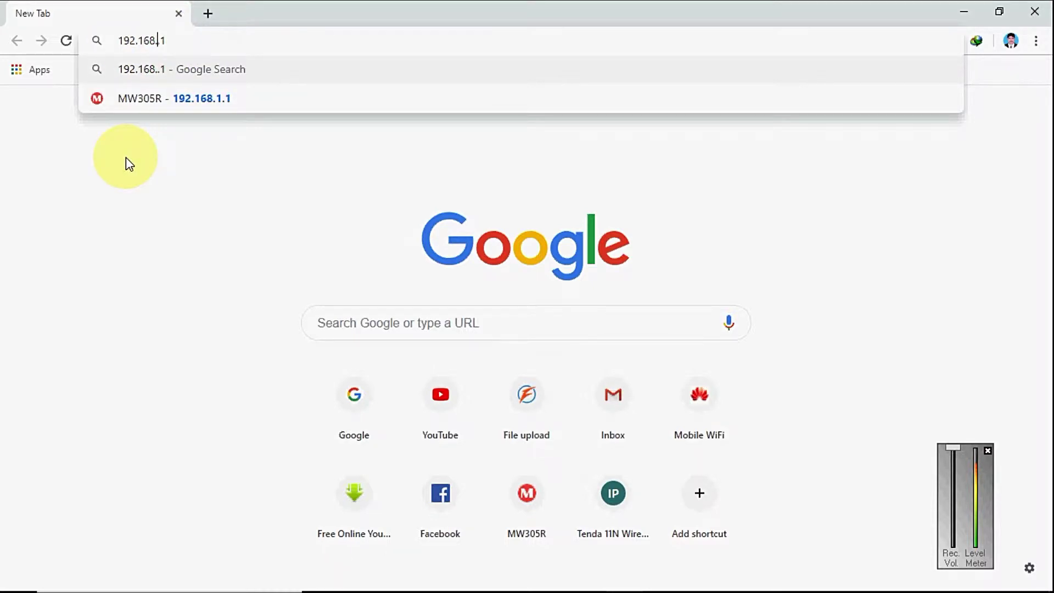
text(8)
key(Return)
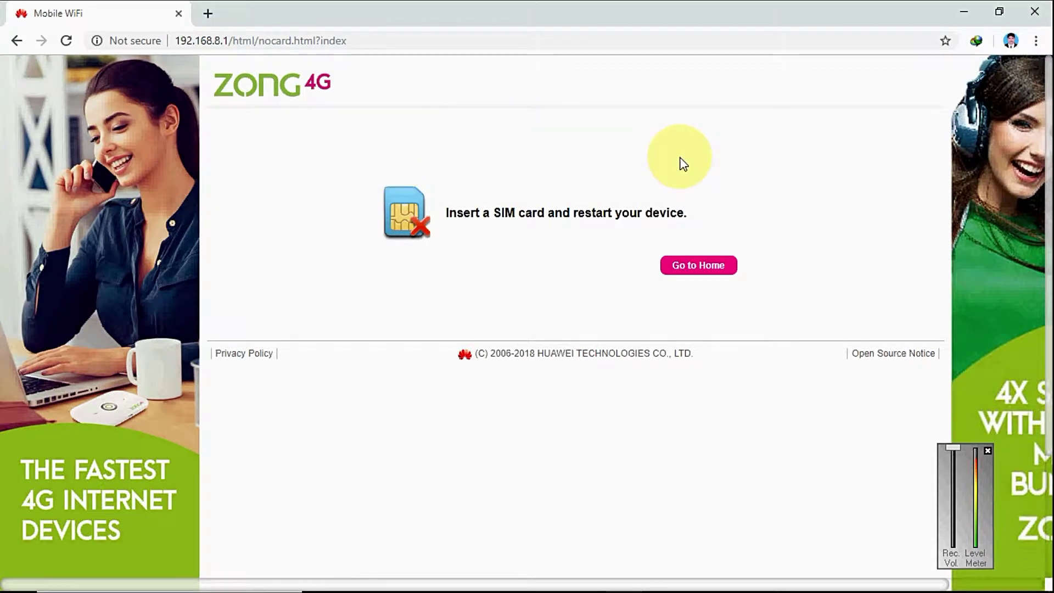
click(703, 273)
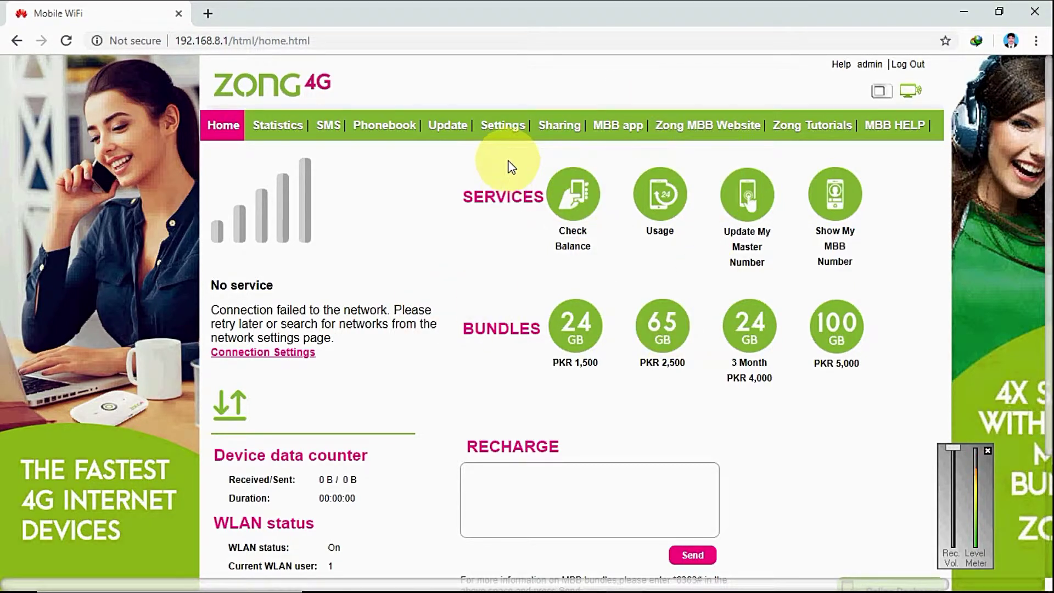
Open the DHCP page of the WLAN settings and disable the DHCP server, accepting the confirmation.
click(505, 131)
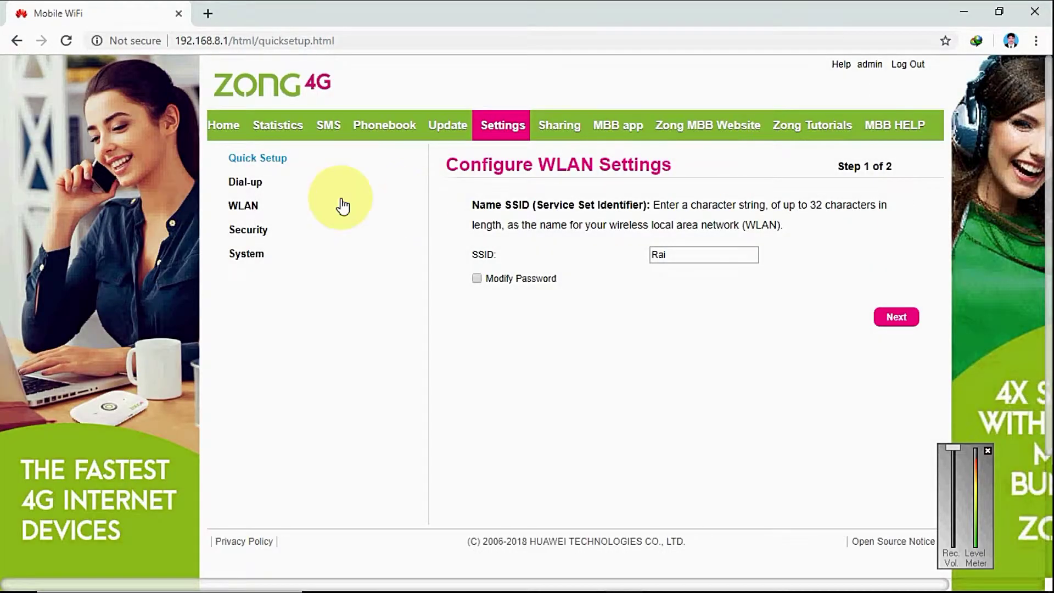
click(253, 235)
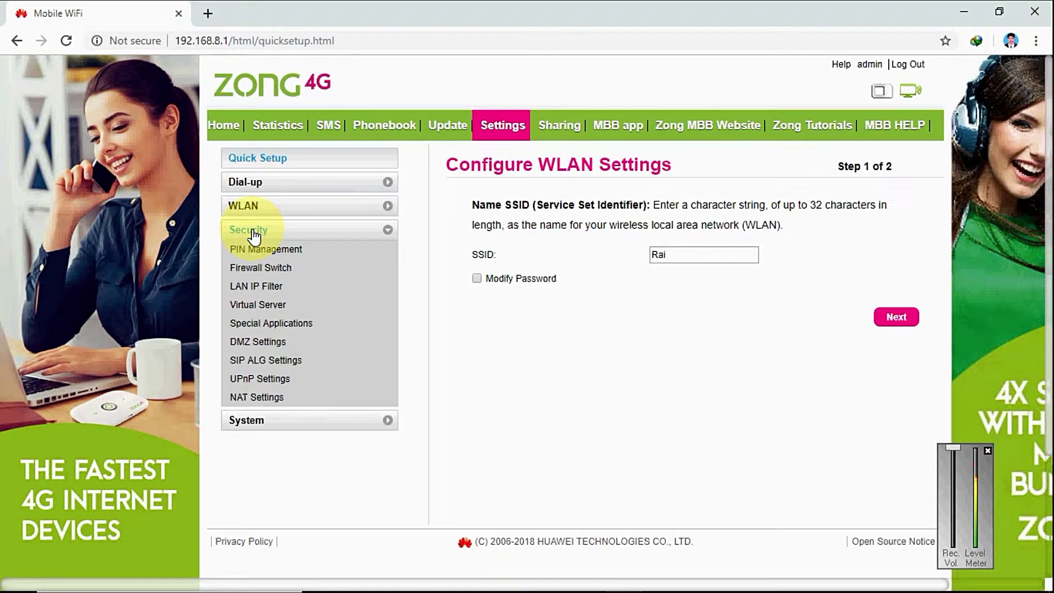
click(253, 210)
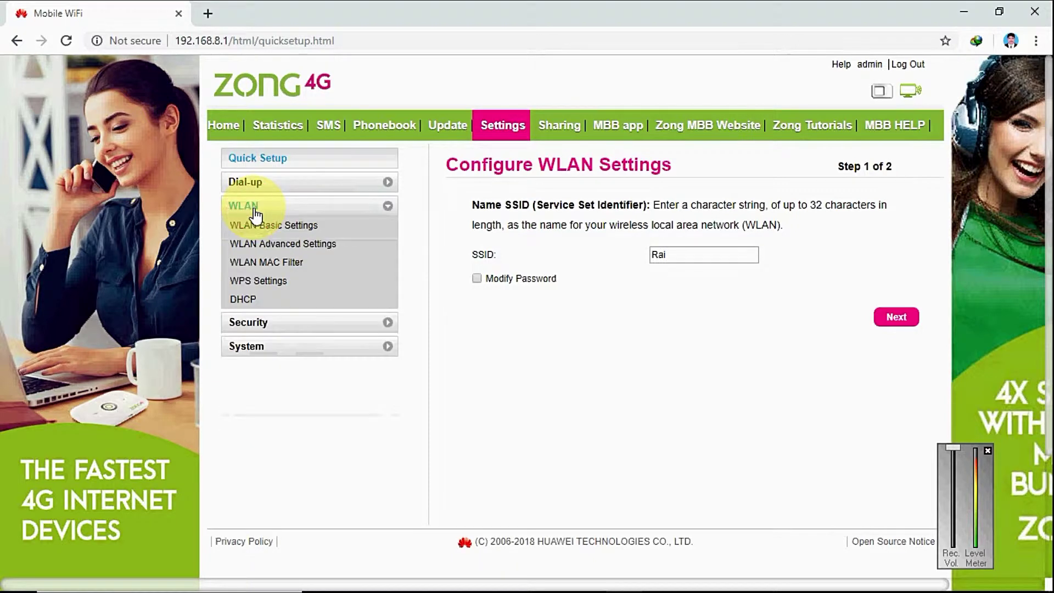
click(254, 211)
click(255, 212)
click(244, 299)
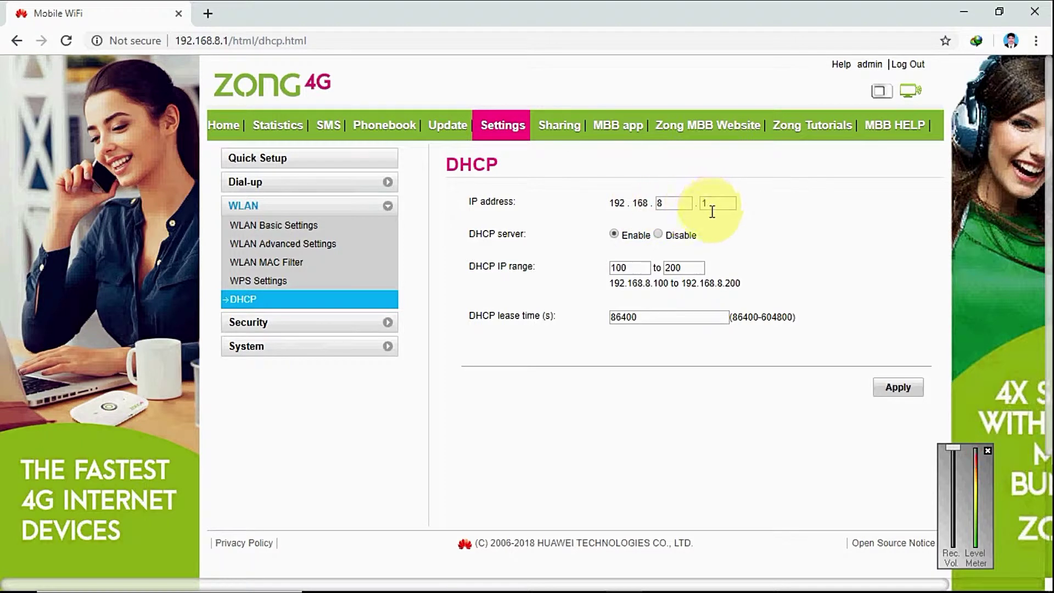
click(659, 234)
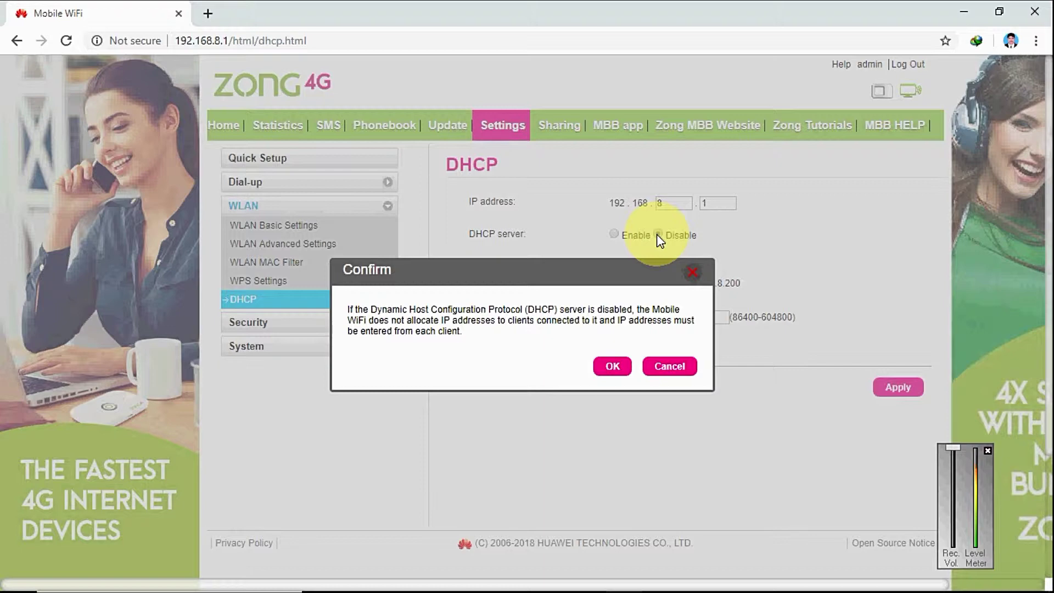
click(611, 368)
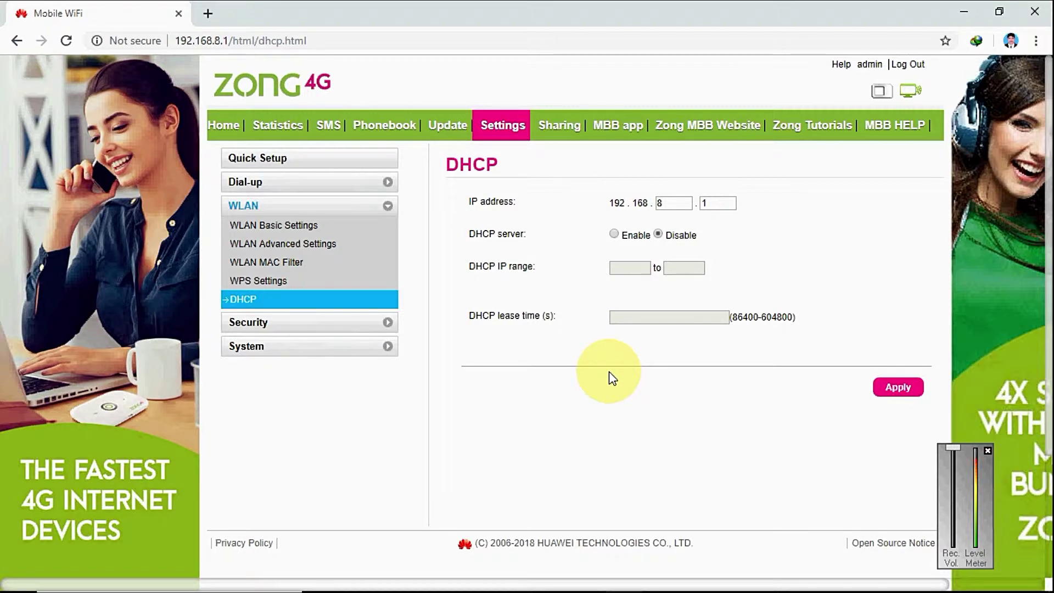
Set the device's IP address to 192.168.50.32 and apply the change, allowing the device to restart.
click(666, 204)
key(BackSpace)
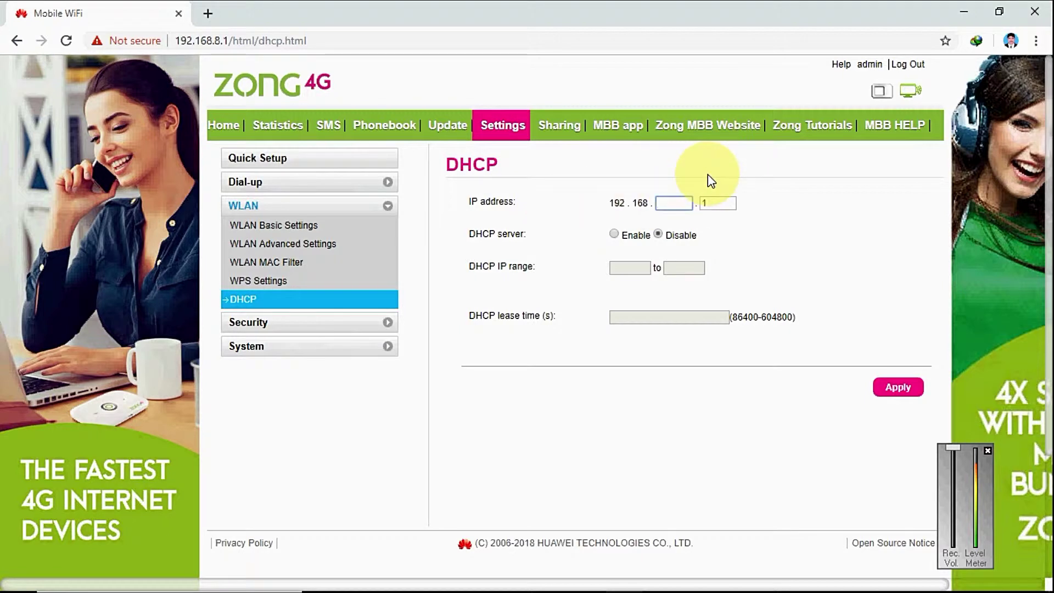
text(50)
click(710, 203)
key(BackSpace)
text(3)
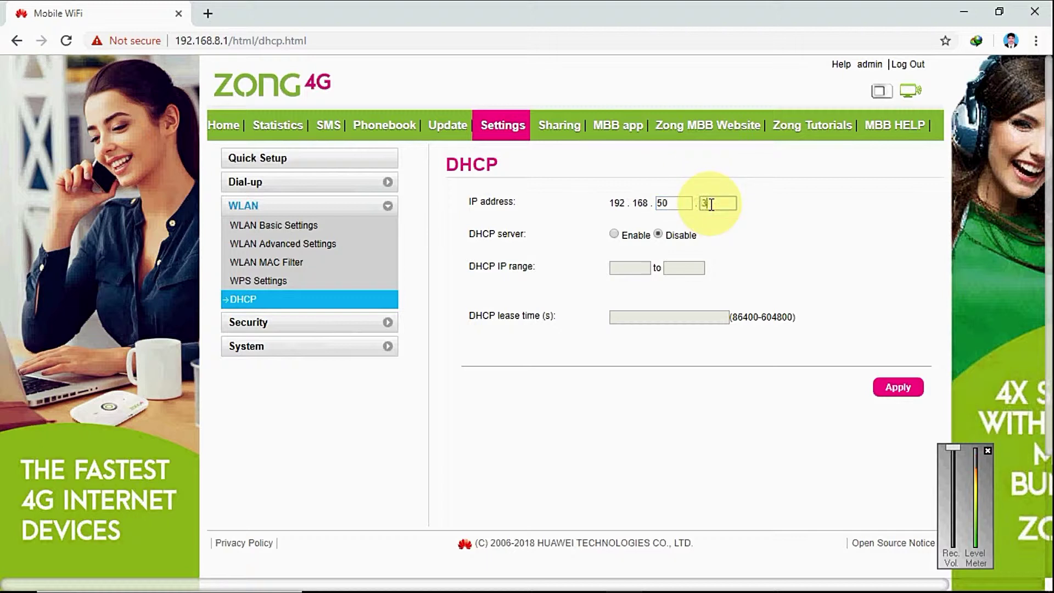
text(2)
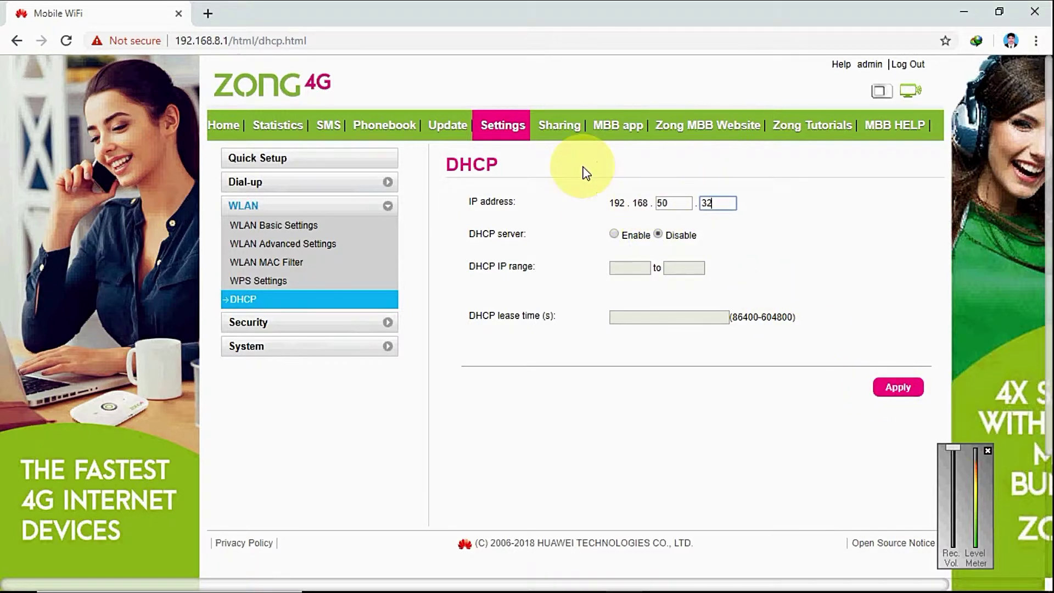
click(889, 387)
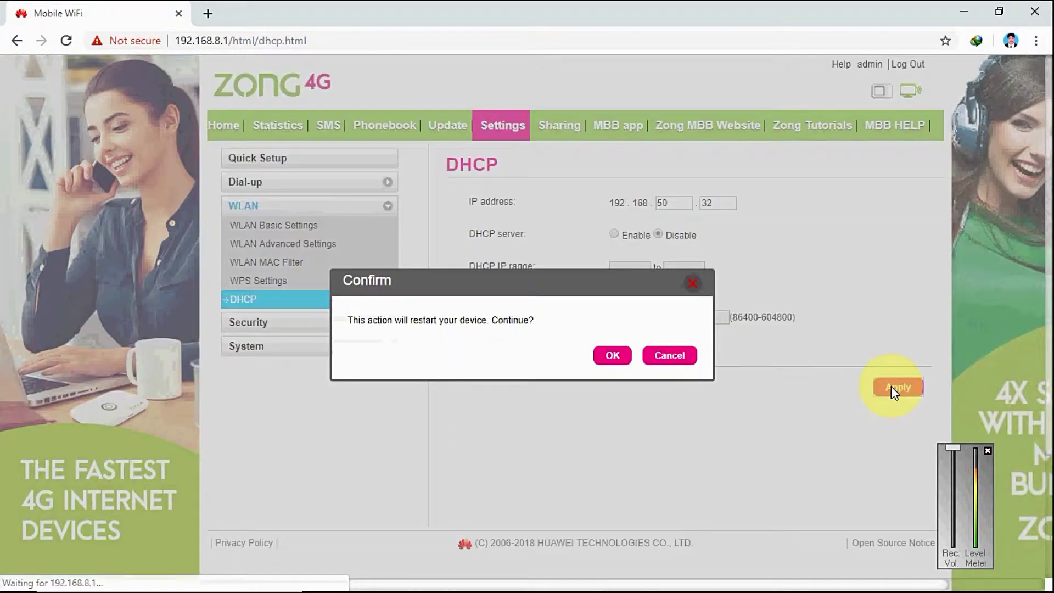
click(610, 355)
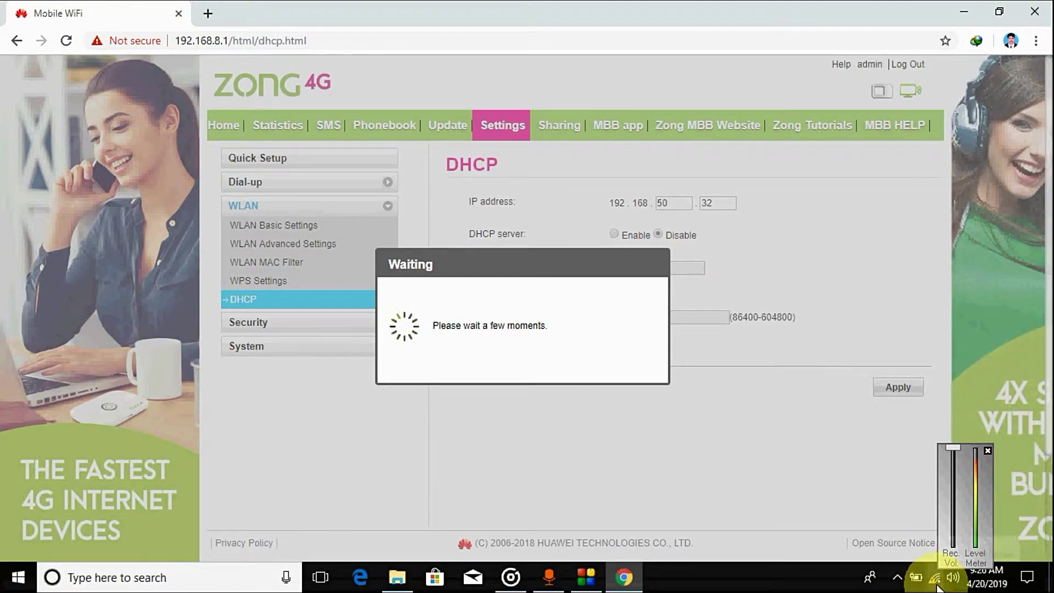
Check the available WiFi networks during the device restart and close the browser.
click(934, 578)
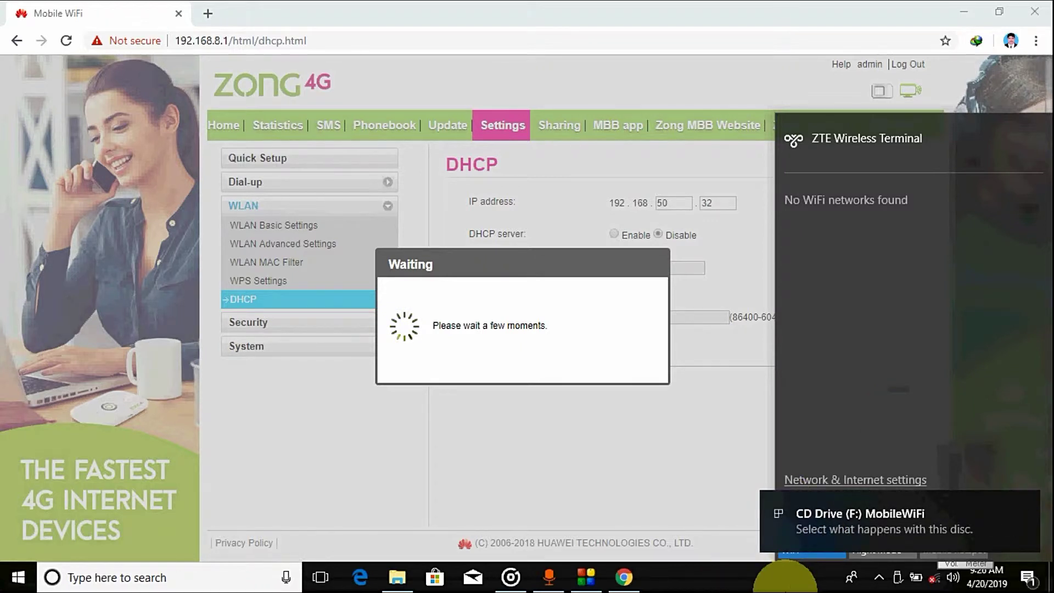
click(789, 582)
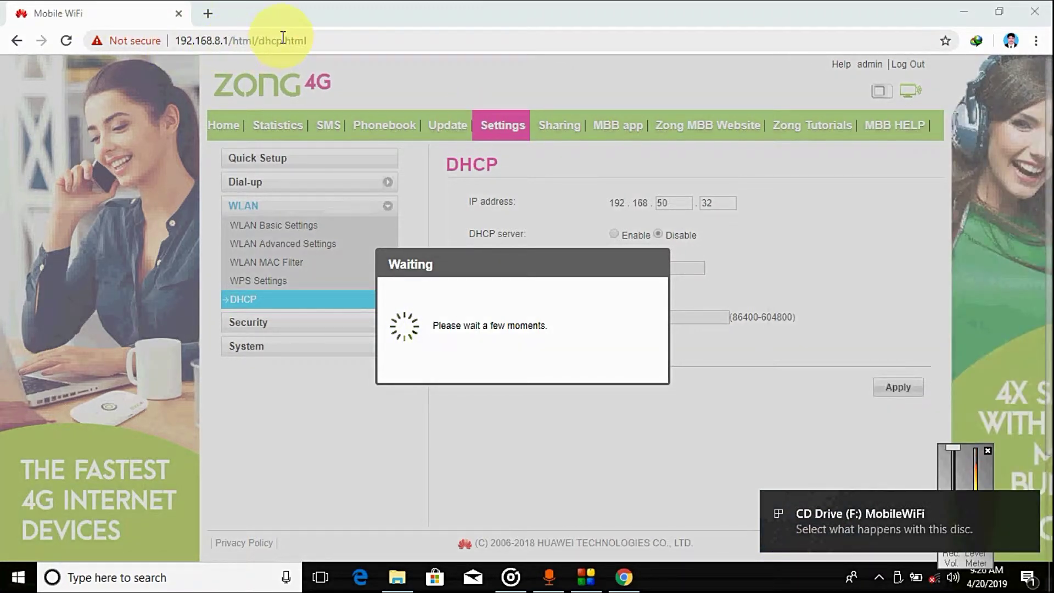
click(180, 14)
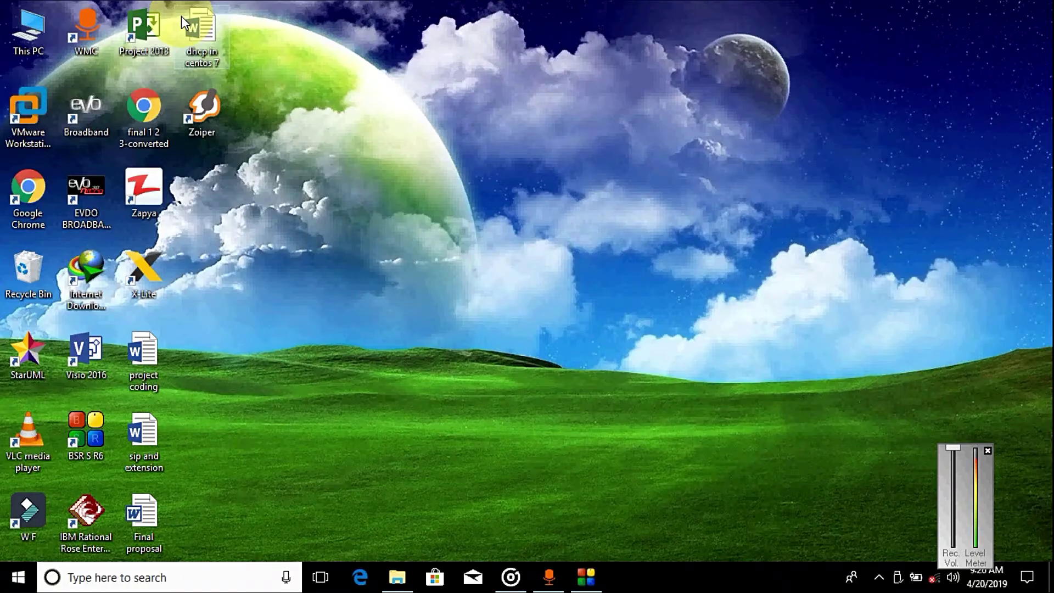
right_click(466, 18)
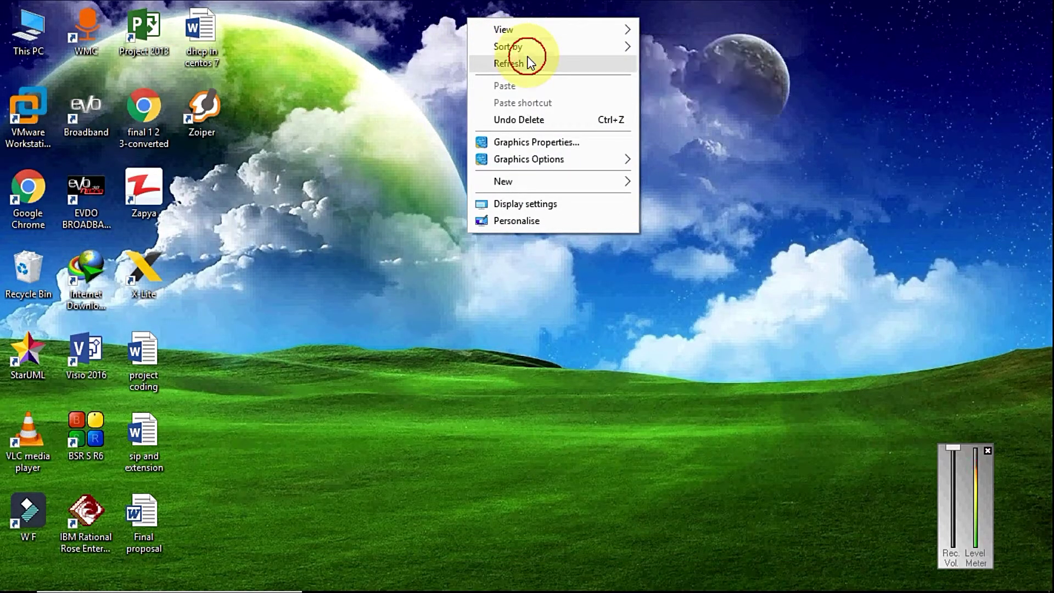
click(516, 63)
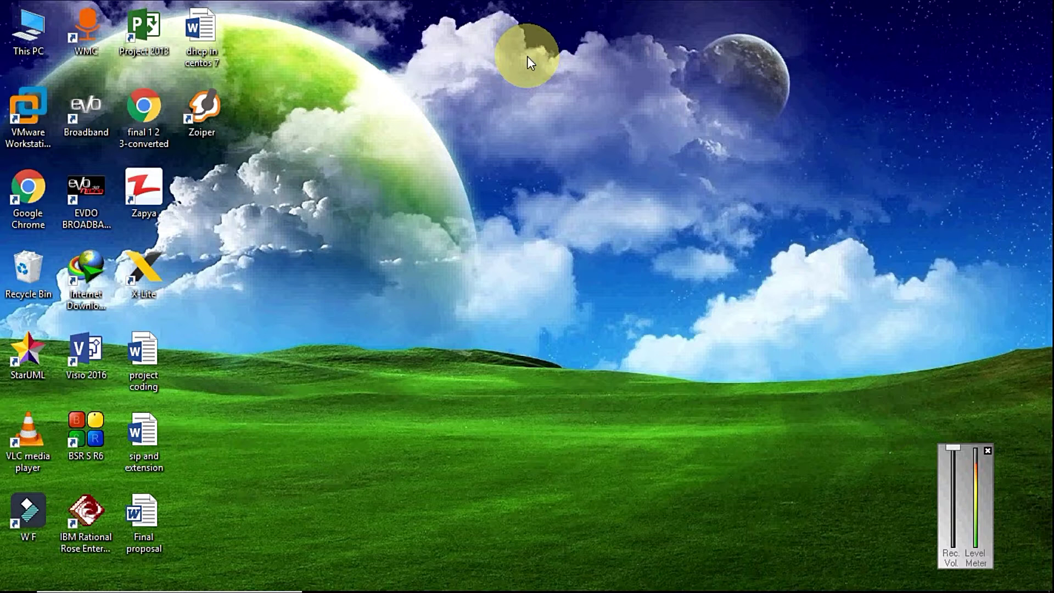
right_click(526, 56)
click(583, 103)
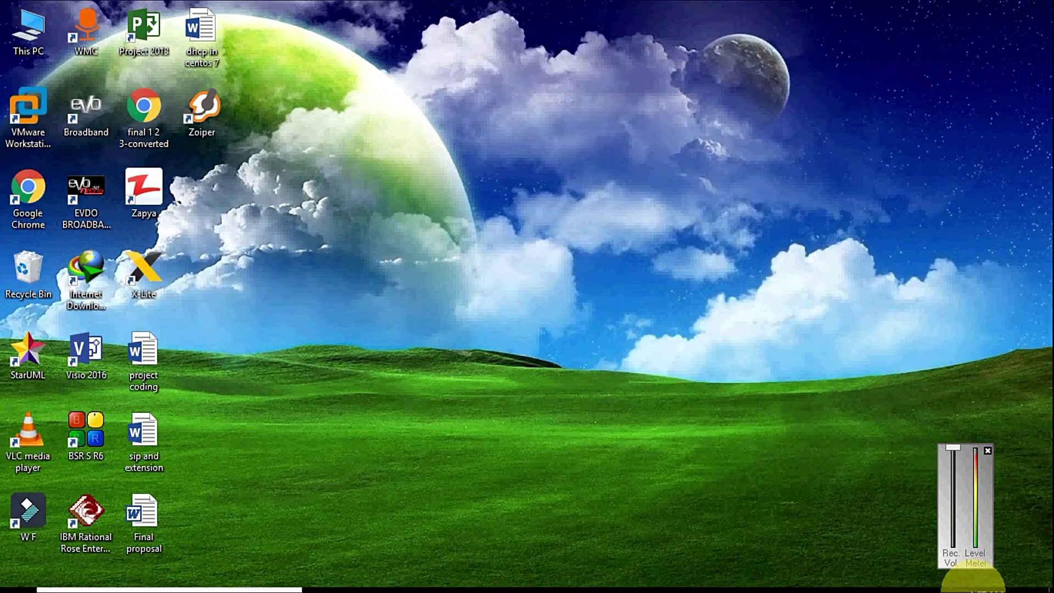
Check the list of WiFi networks for the connection to the restarted device.
click(935, 578)
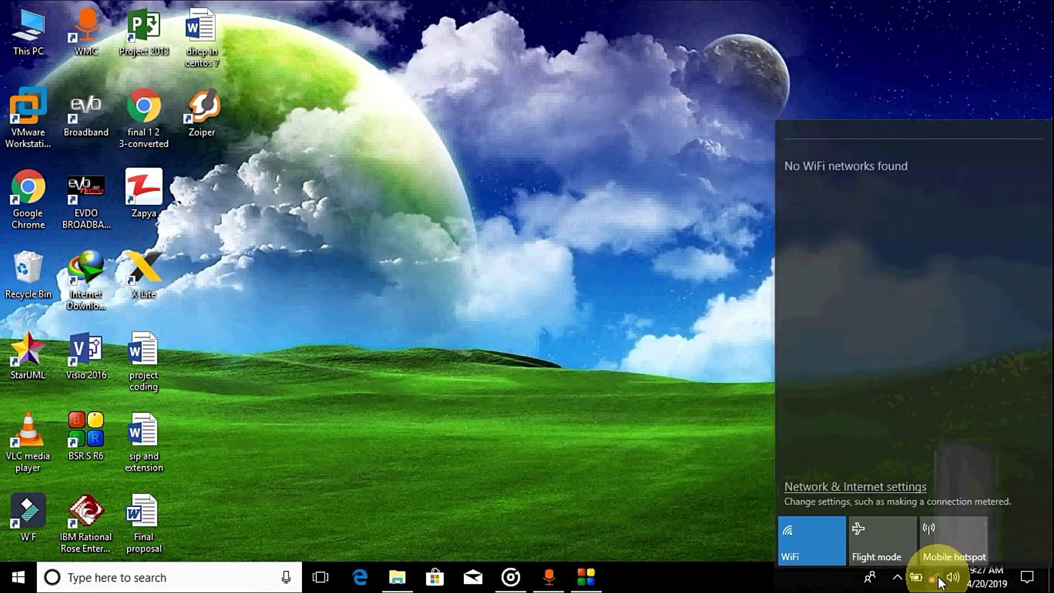
click(809, 223)
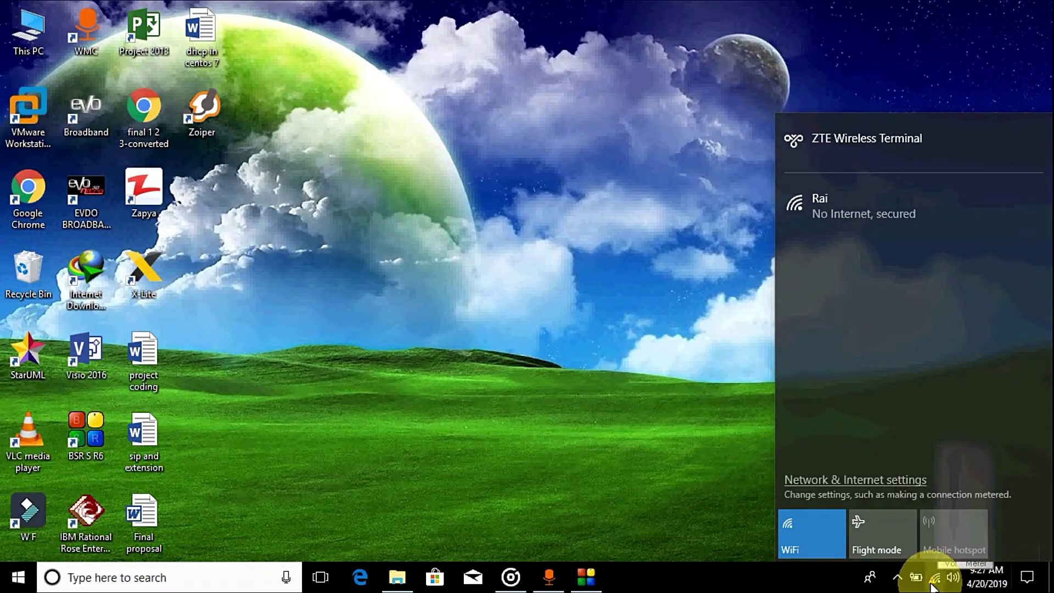
Run ipconfig in Command Prompt to examine the WiFi adapter's IPv4 address and gateway, and close the window.
click(177, 583)
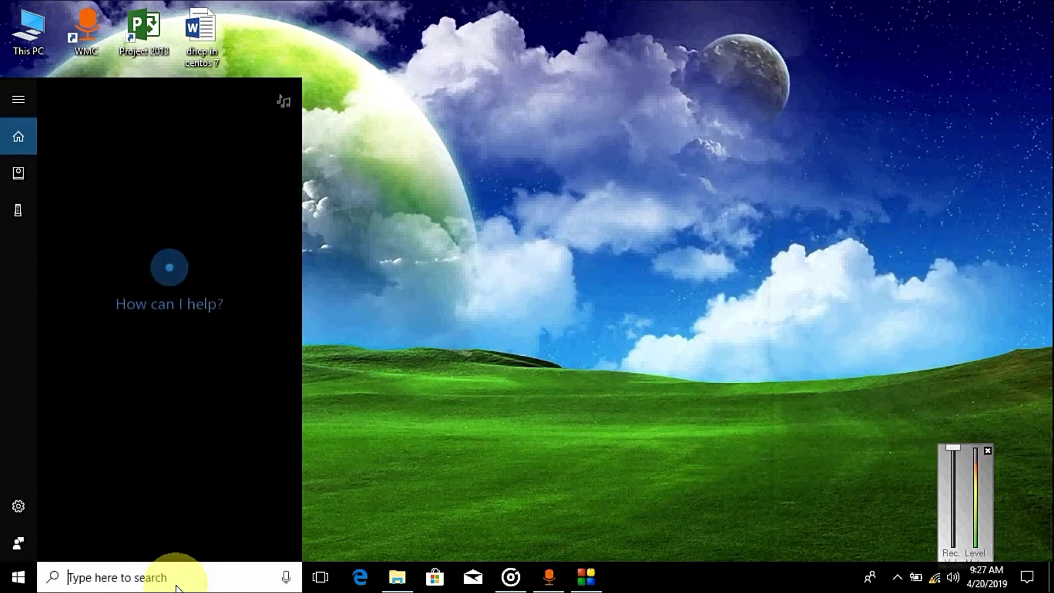
text(cmd)
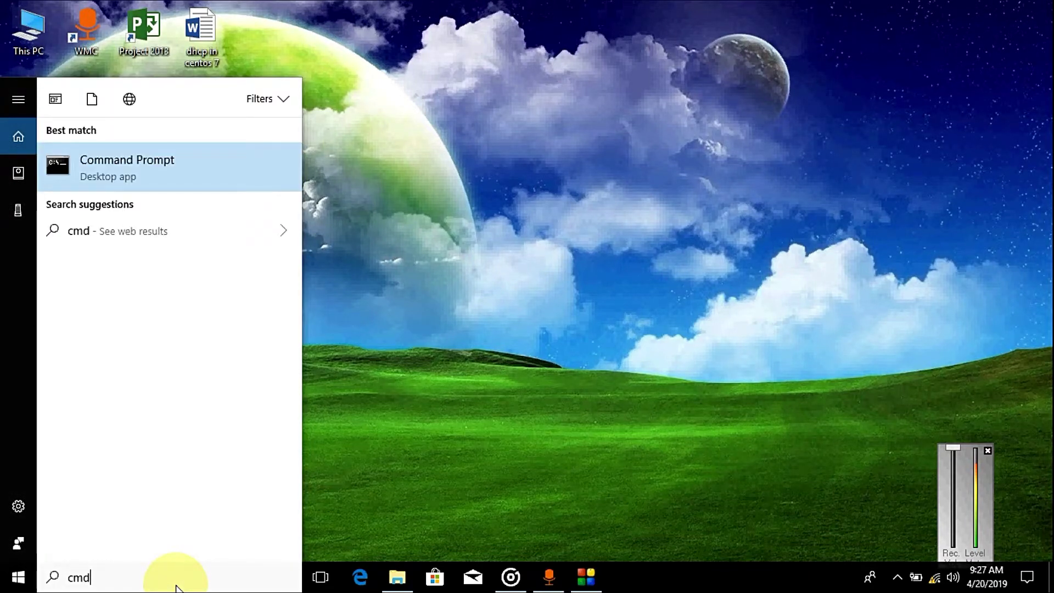
key(Return)
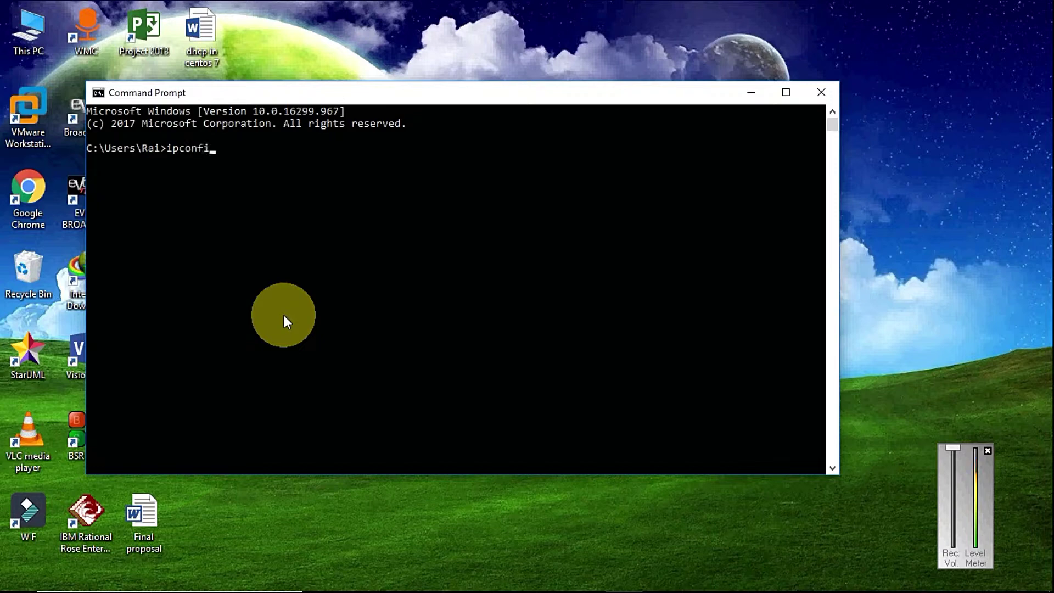
text(ipconfig)
key(Return)
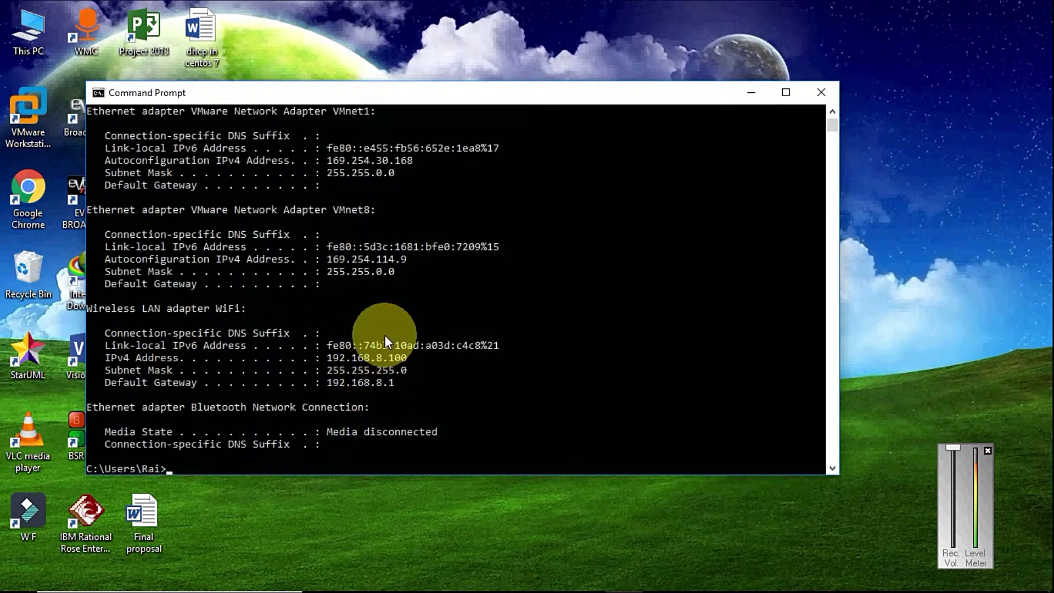
click(386, 369)
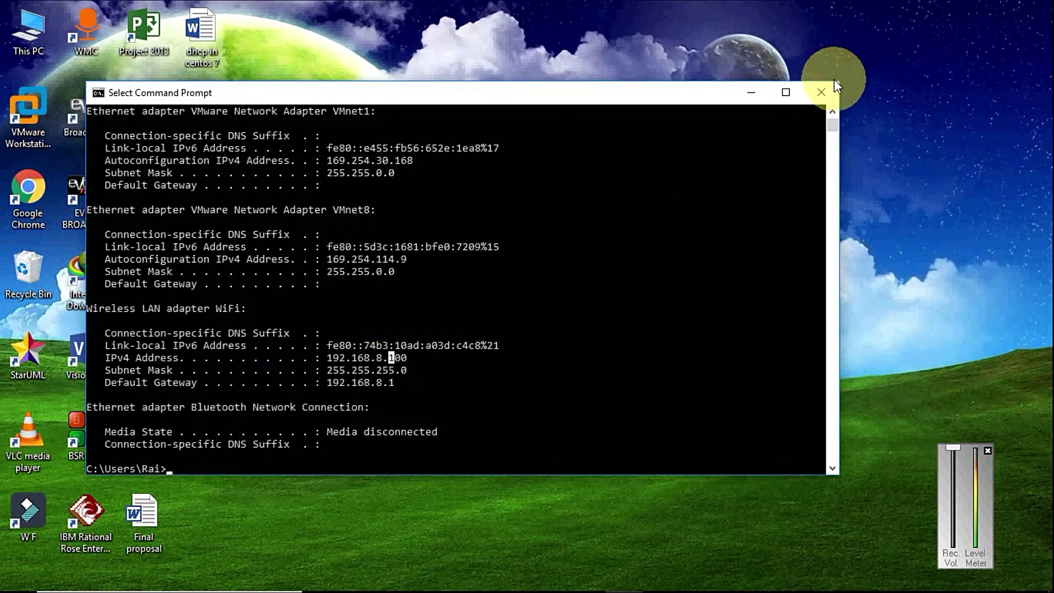
click(824, 91)
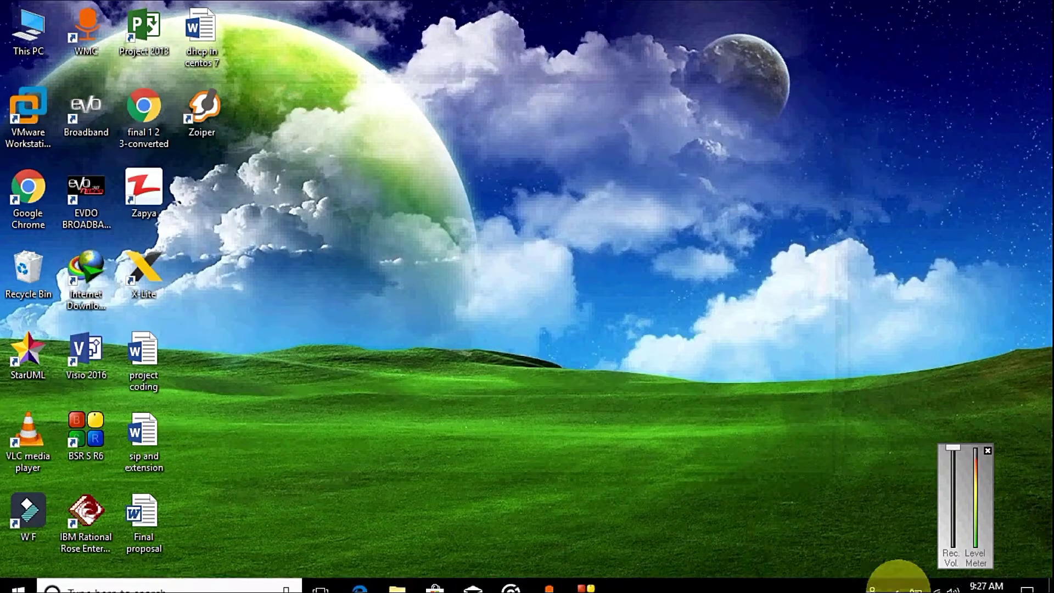
Open the Network Connections window through the adapter options in the Network & Internet settings.
click(934, 583)
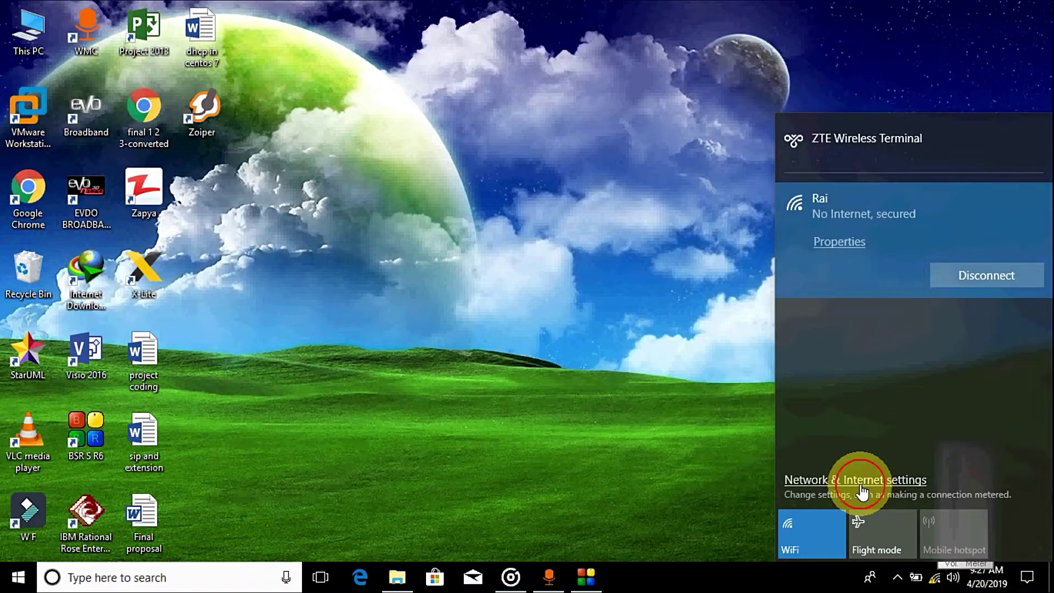
click(862, 488)
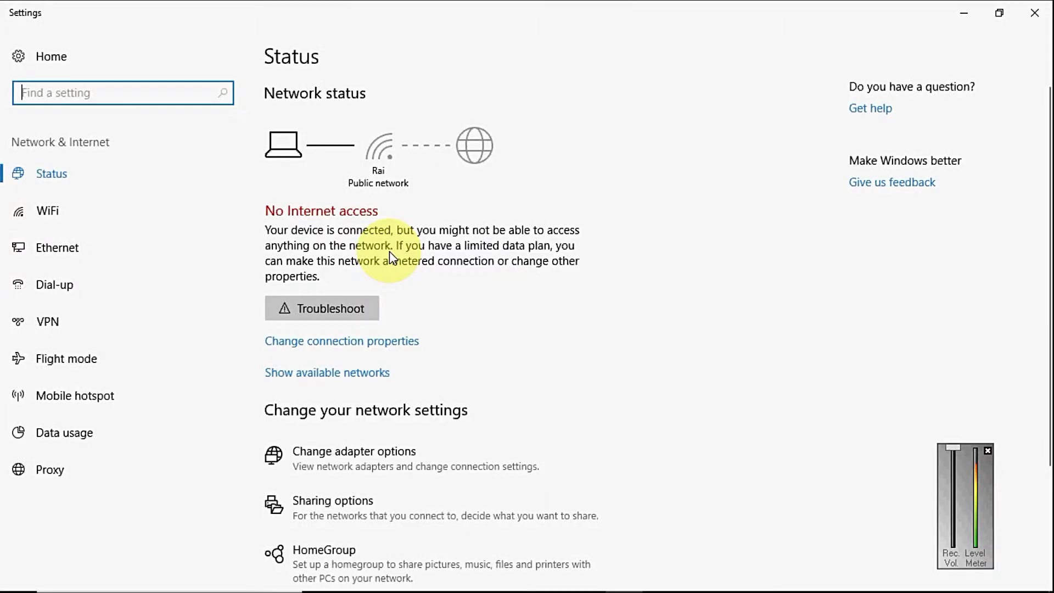
click(344, 454)
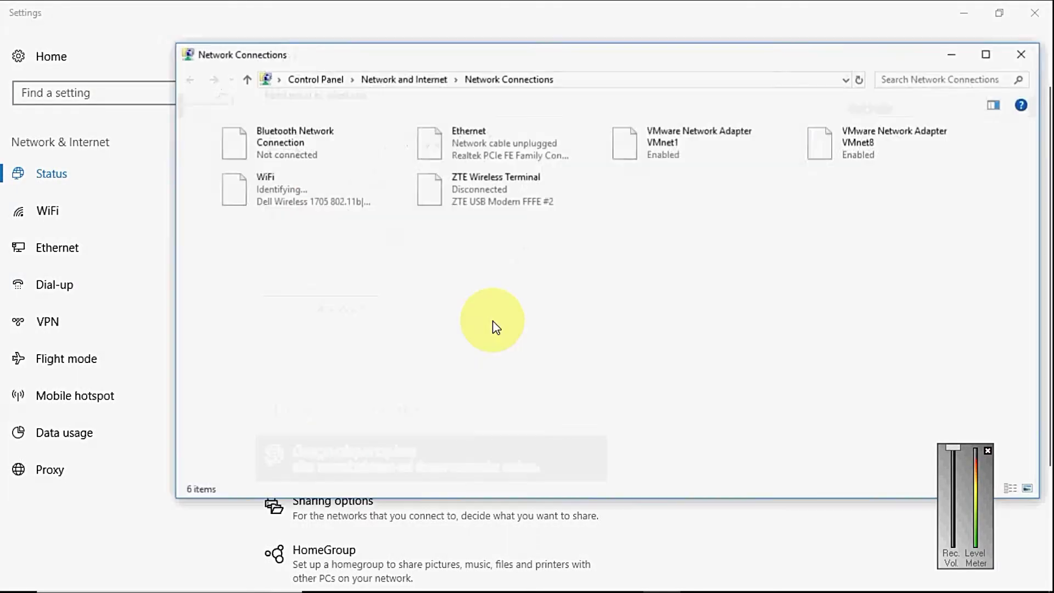
Disable the WiFi adapter in Network Connections and enable it again.
click(291, 200)
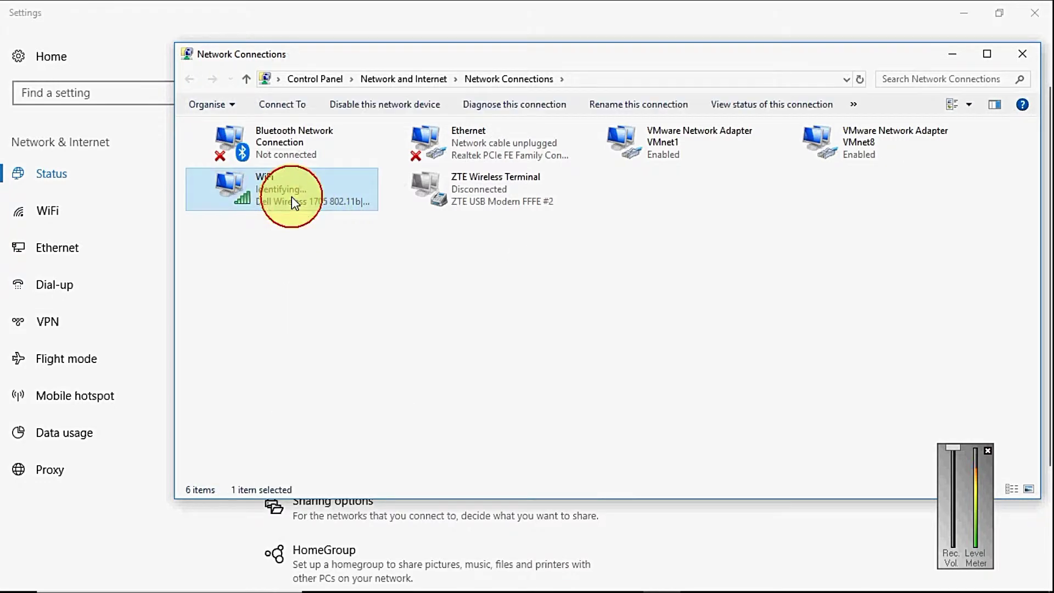
right_click(266, 192)
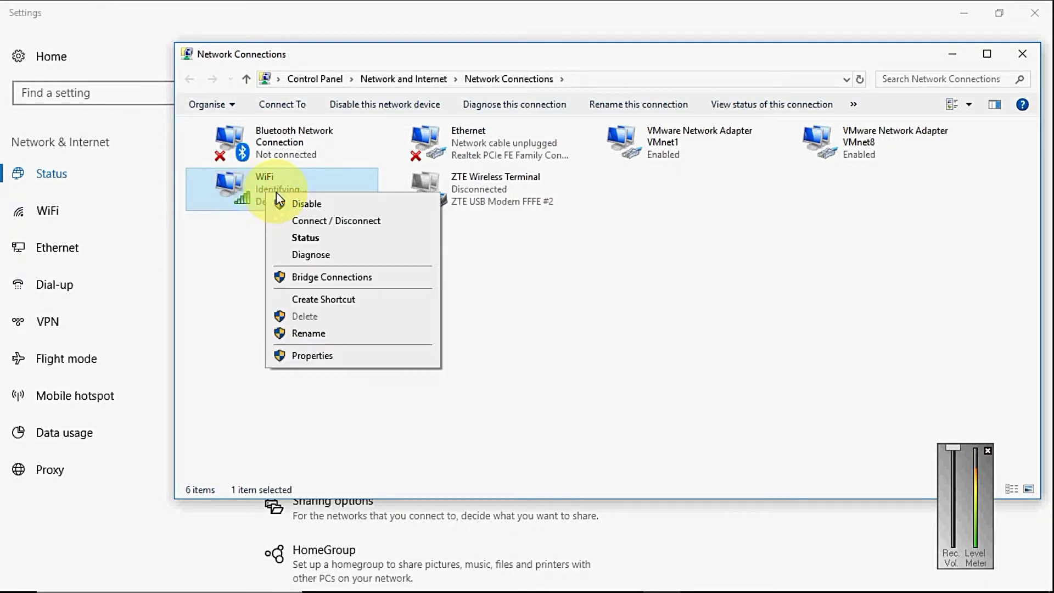
click(295, 204)
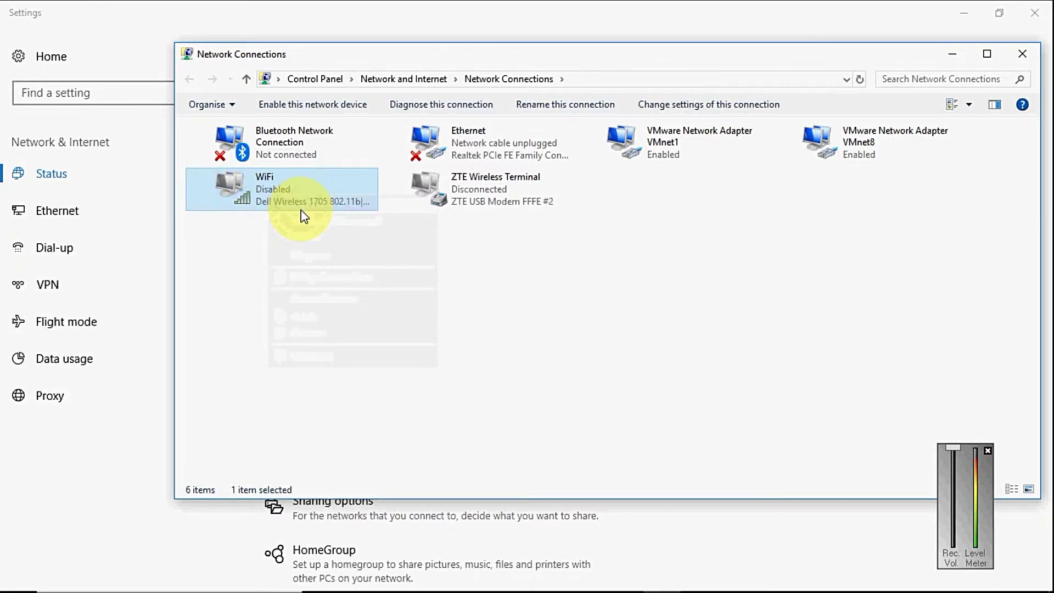
right_click(269, 186)
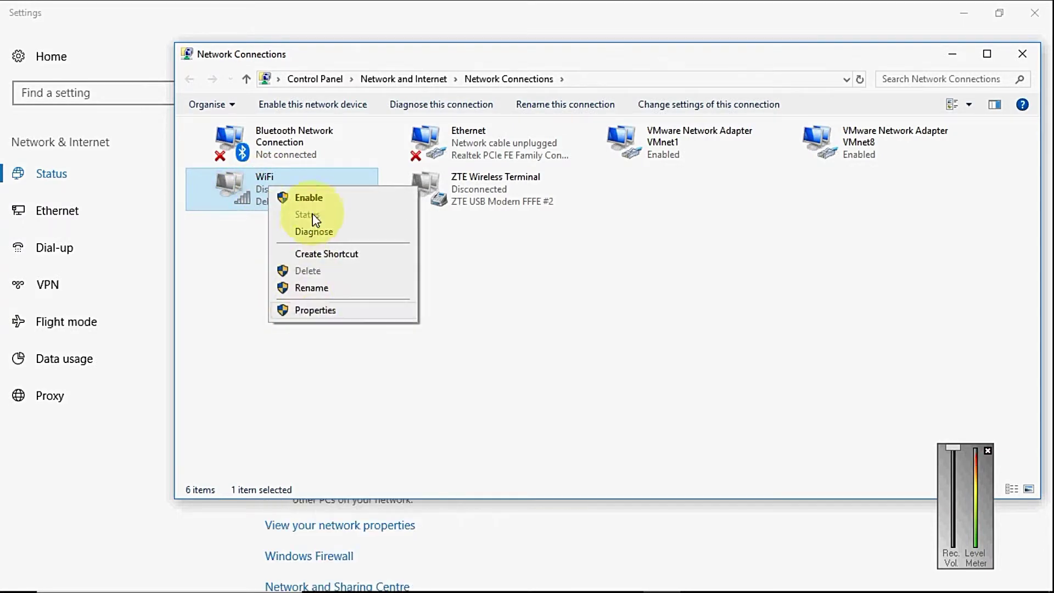
click(310, 197)
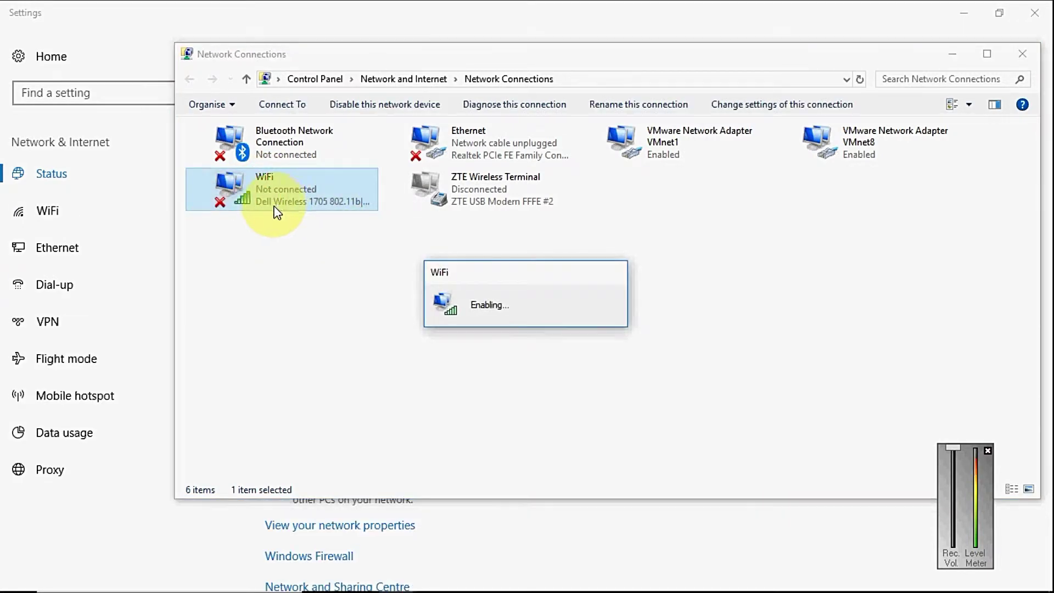
Open the WiFi adapter's status and examine its IPv4 address, gateway and DHCP state in the connection details.
right_click(269, 191)
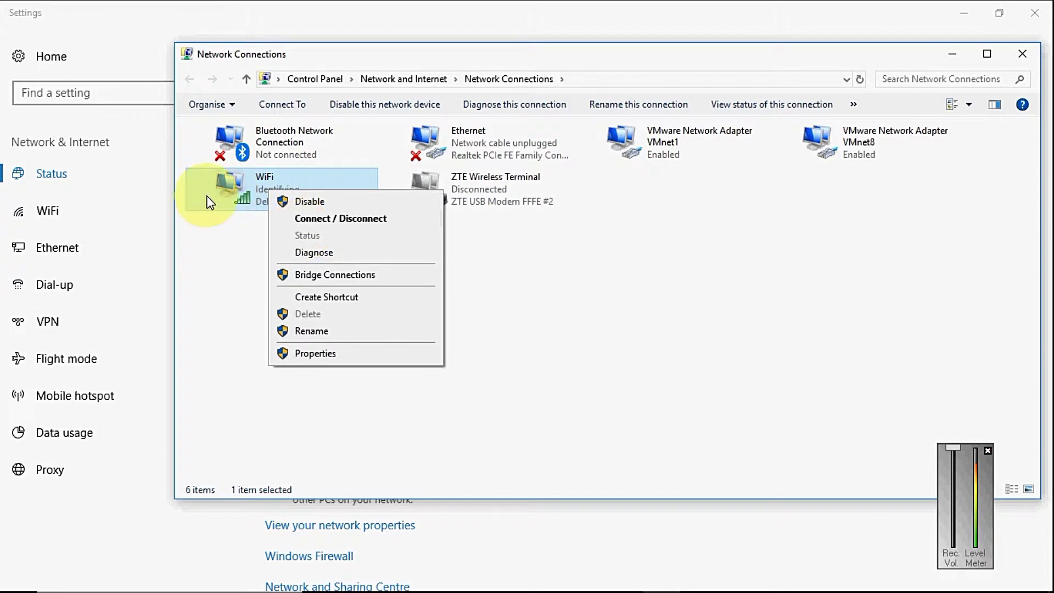
click(234, 229)
right_click(249, 205)
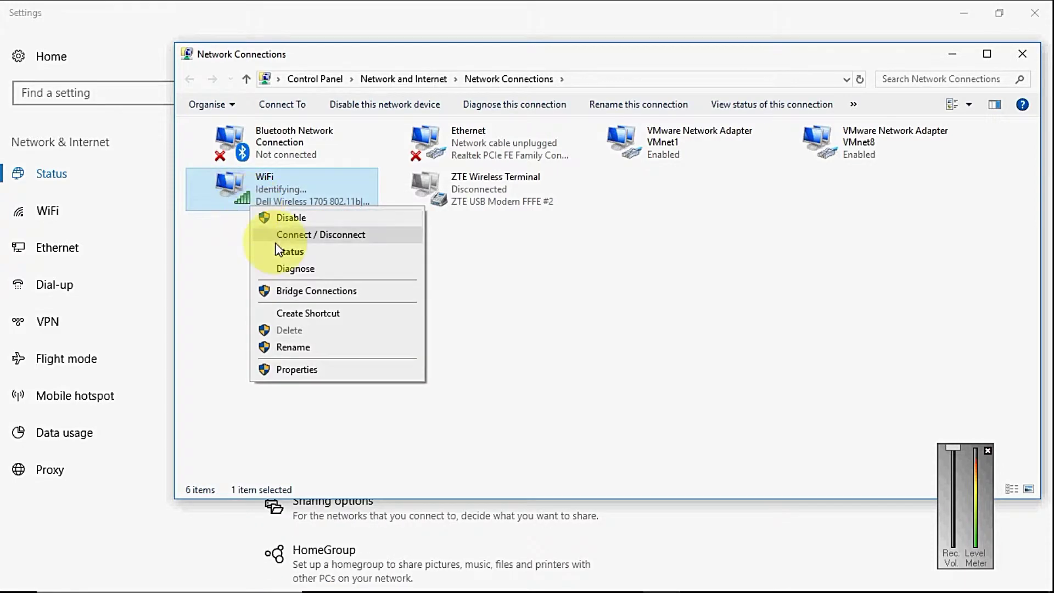
click(288, 252)
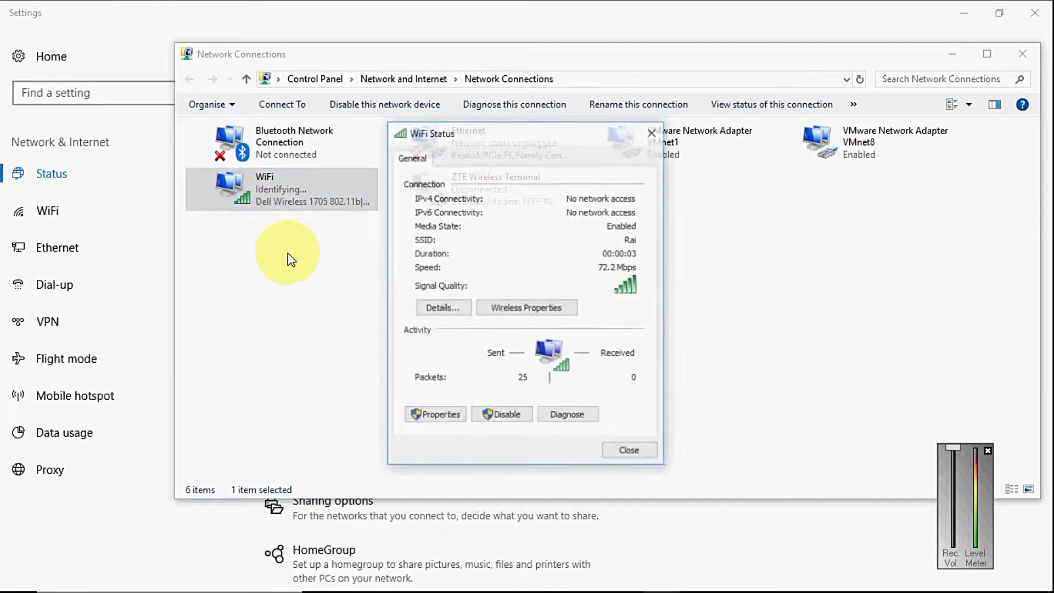
click(438, 310)
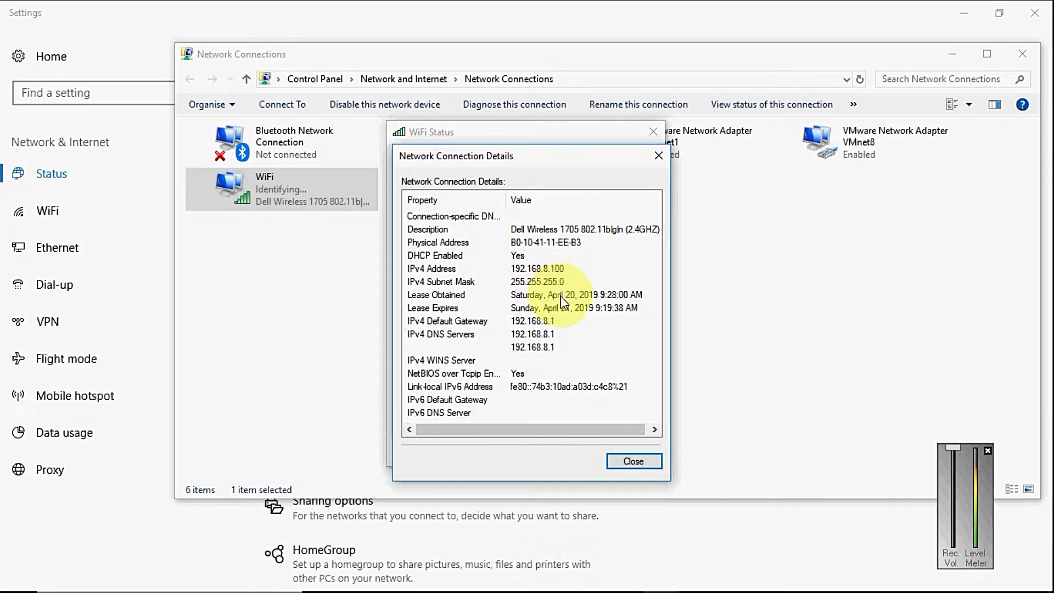
click(620, 463)
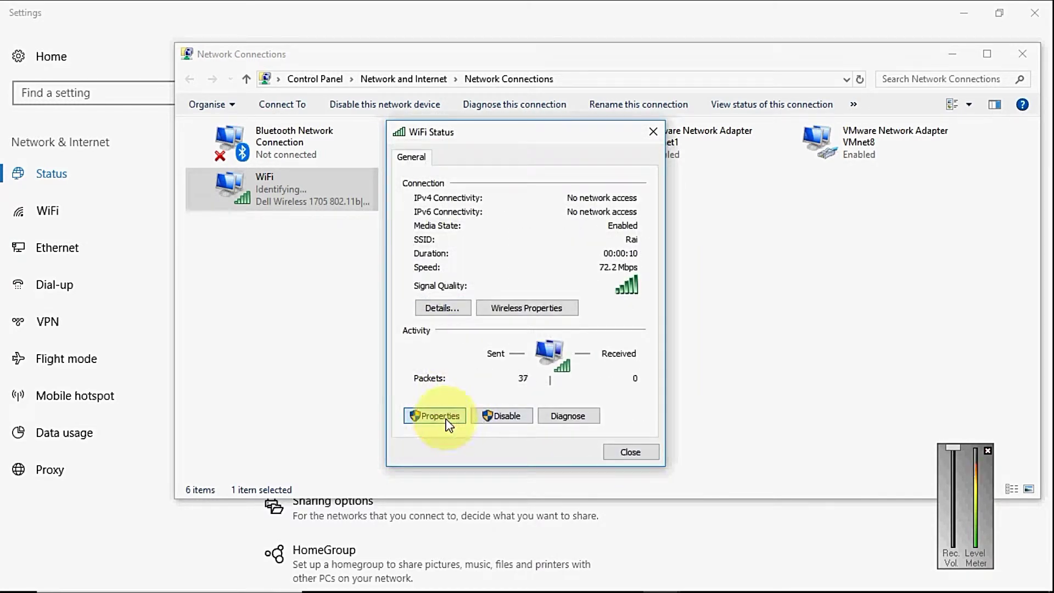
Assign the WiFi adapter the static IPv4 address 10.25.41.23 with subnet mask 255.0.0.0, and close its properties and status dialogs.
click(439, 416)
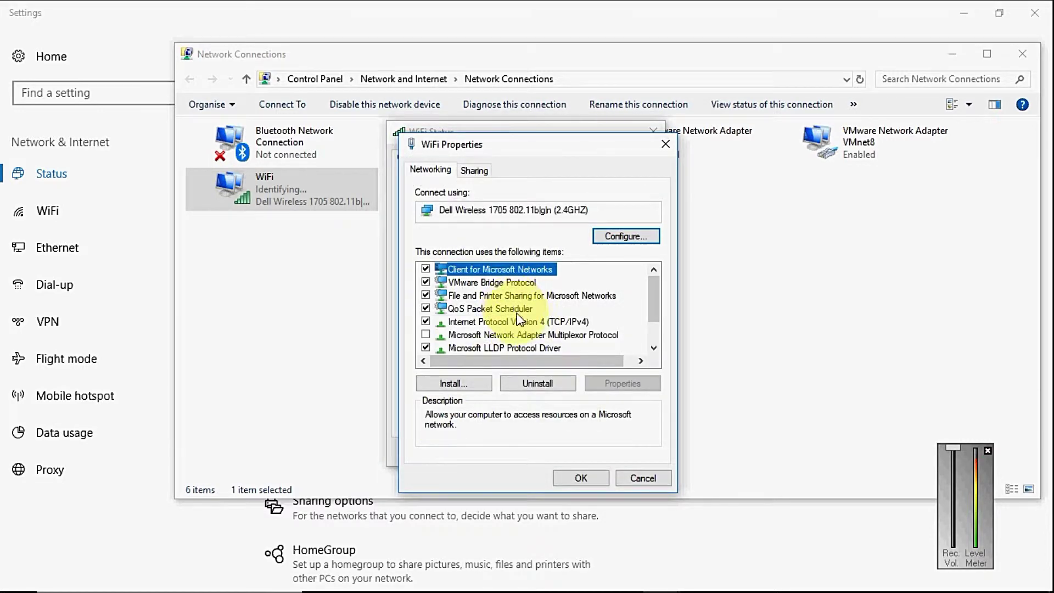
click(524, 321)
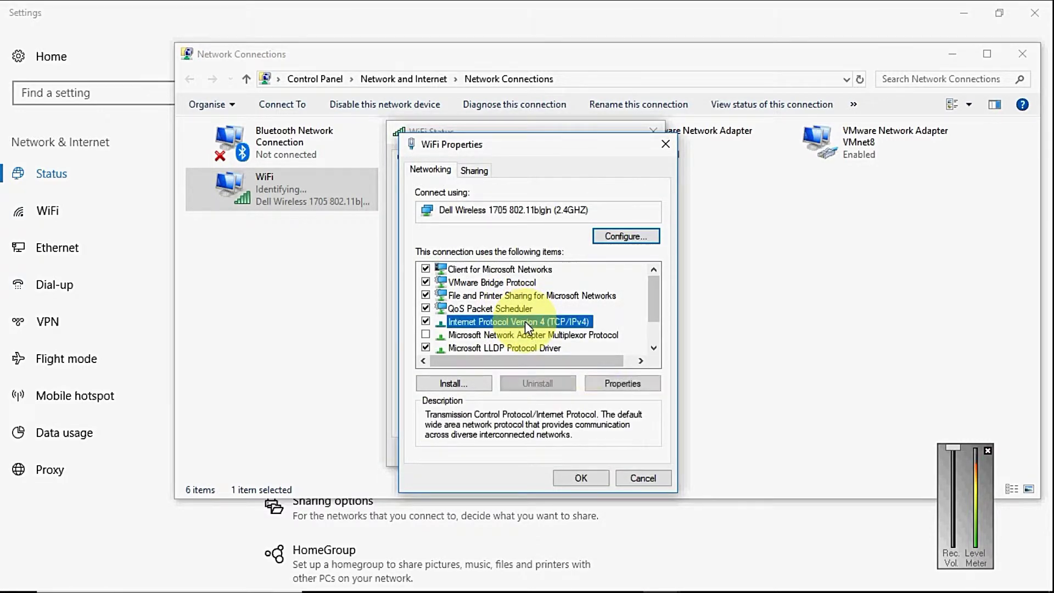
click(615, 386)
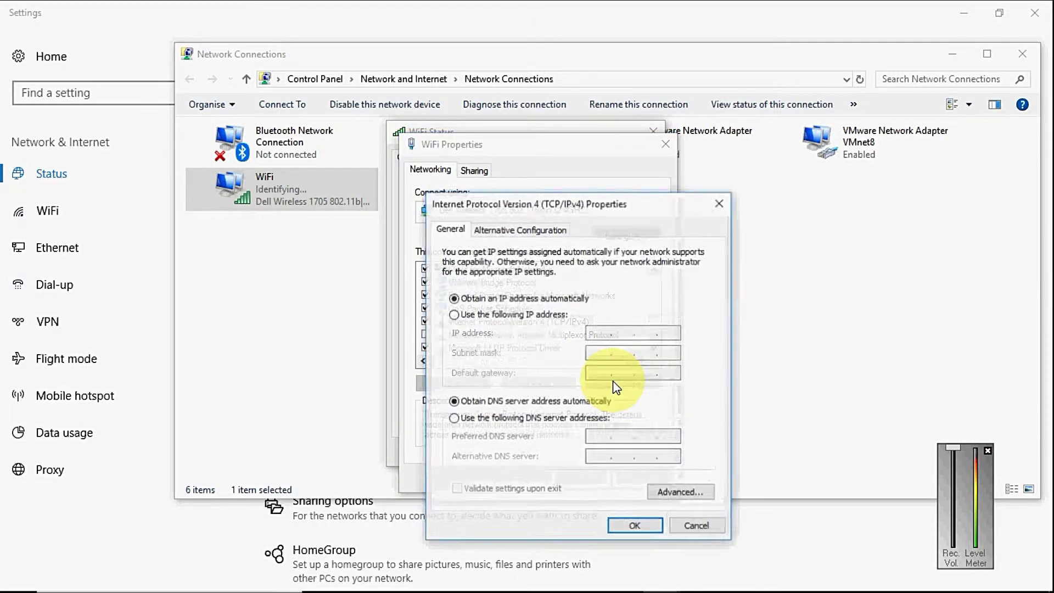
click(455, 315)
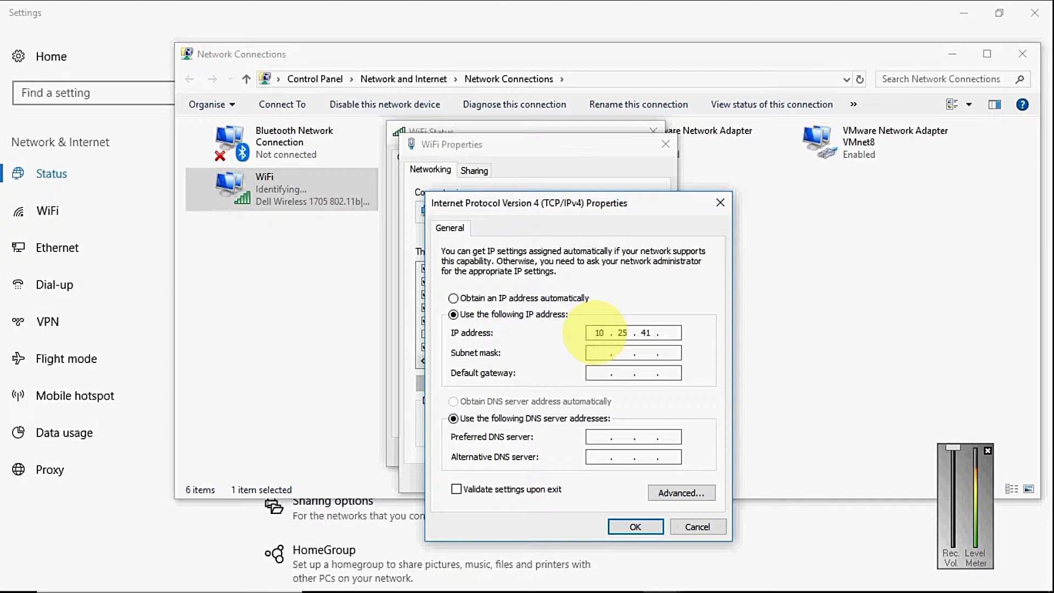
click(598, 351)
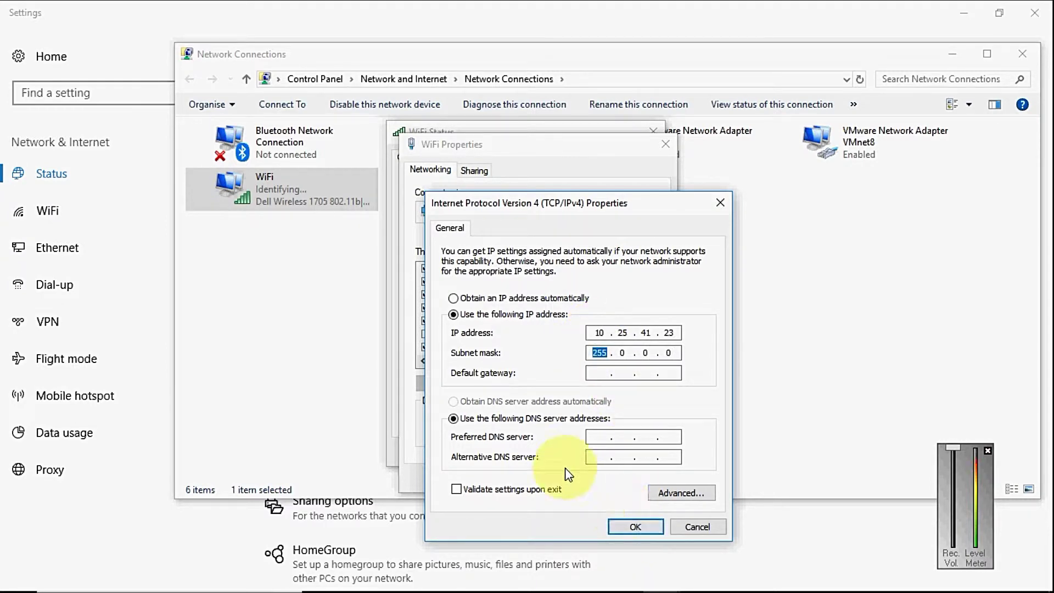
click(651, 528)
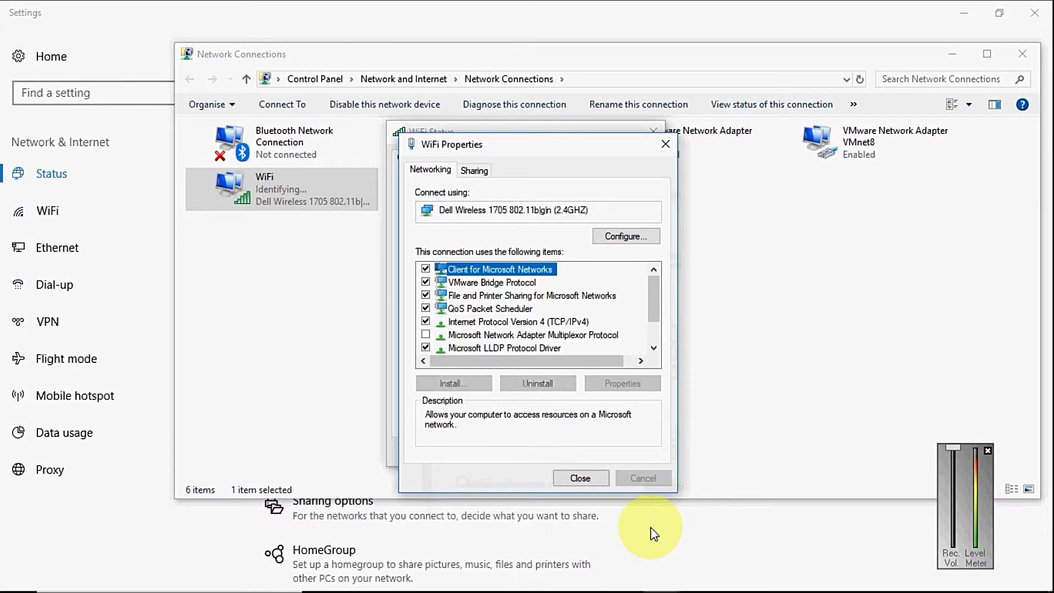
click(580, 479)
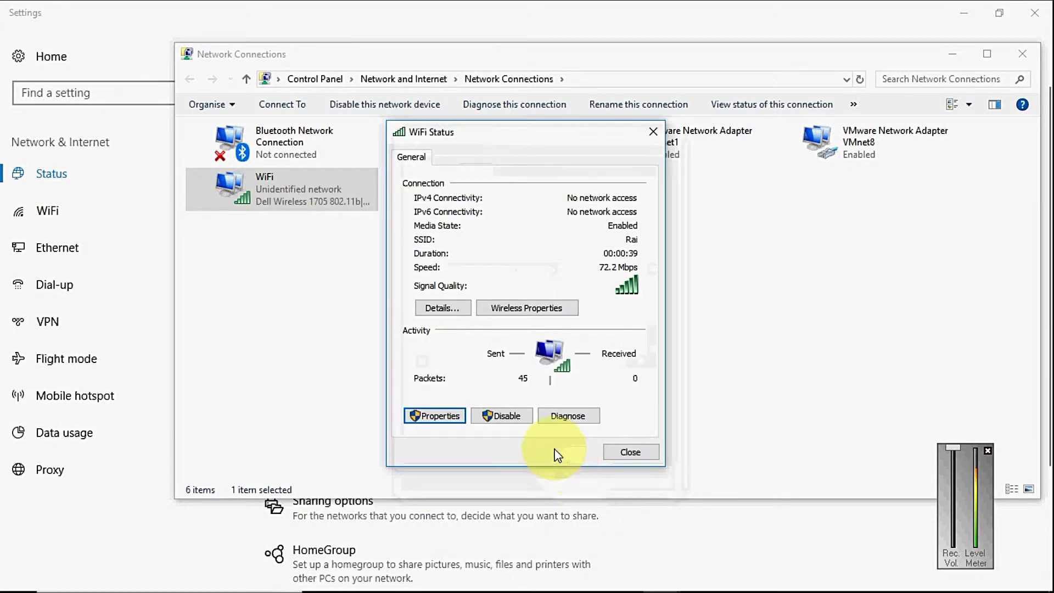
click(619, 452)
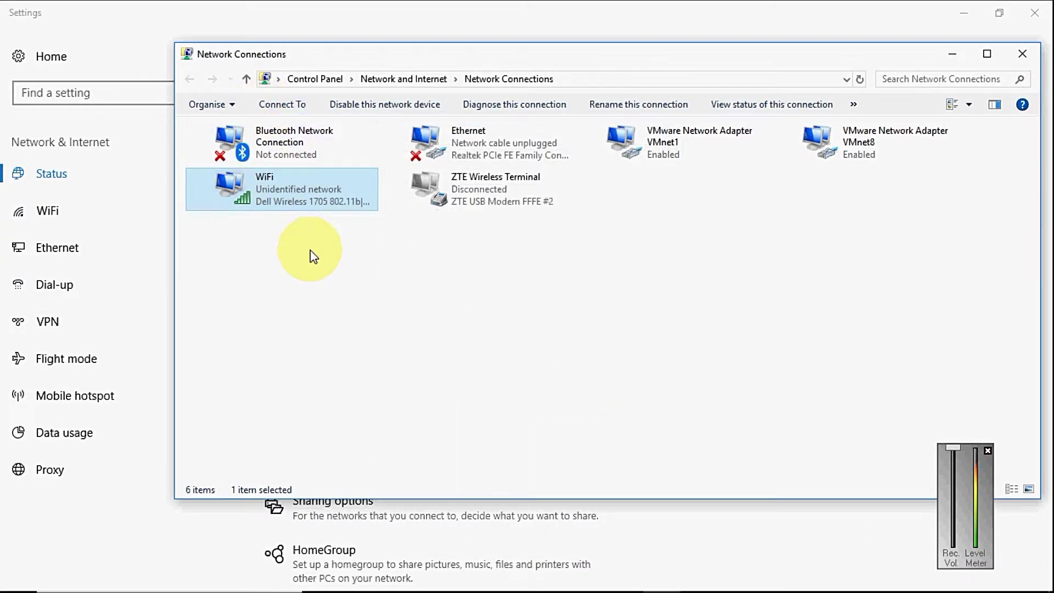
Check the WiFi adapter's connection details for the static IPv4 address and subnet mask, and close the status dialogs.
mouse_move(895, 590)
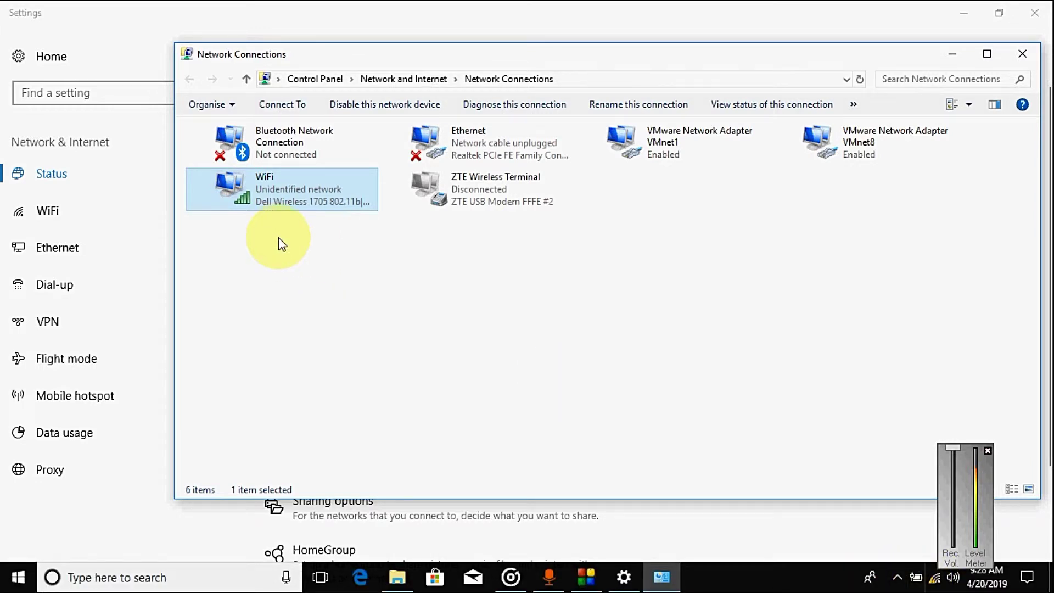
right_click(282, 195)
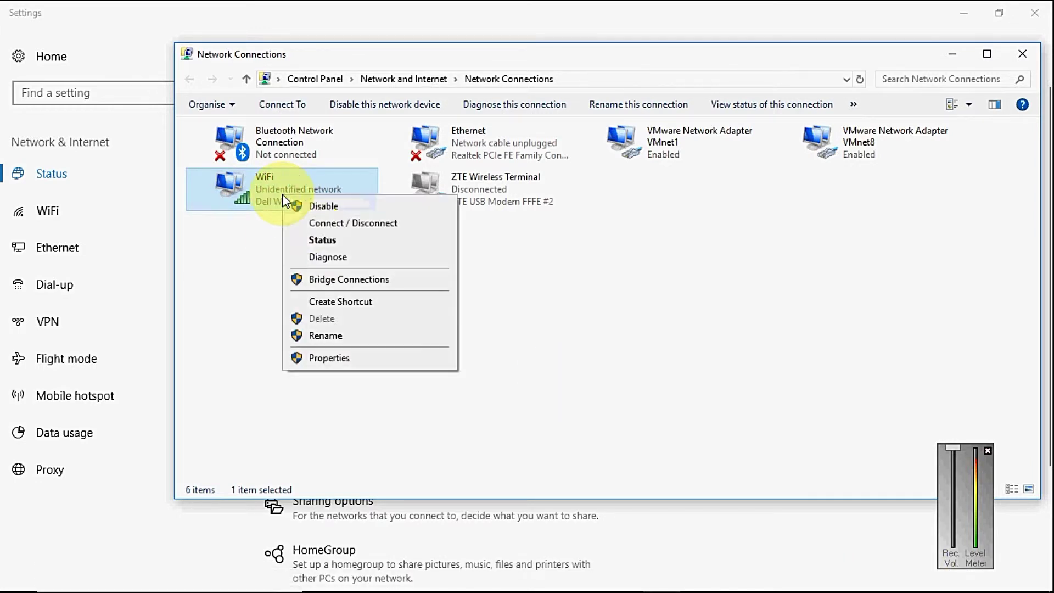
click(322, 239)
click(440, 308)
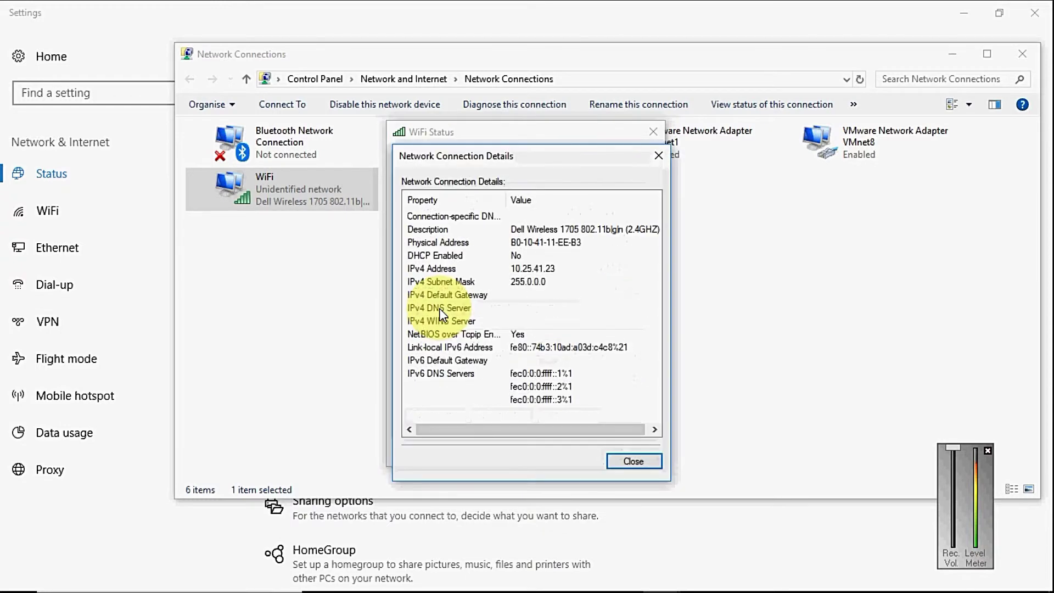
click(632, 460)
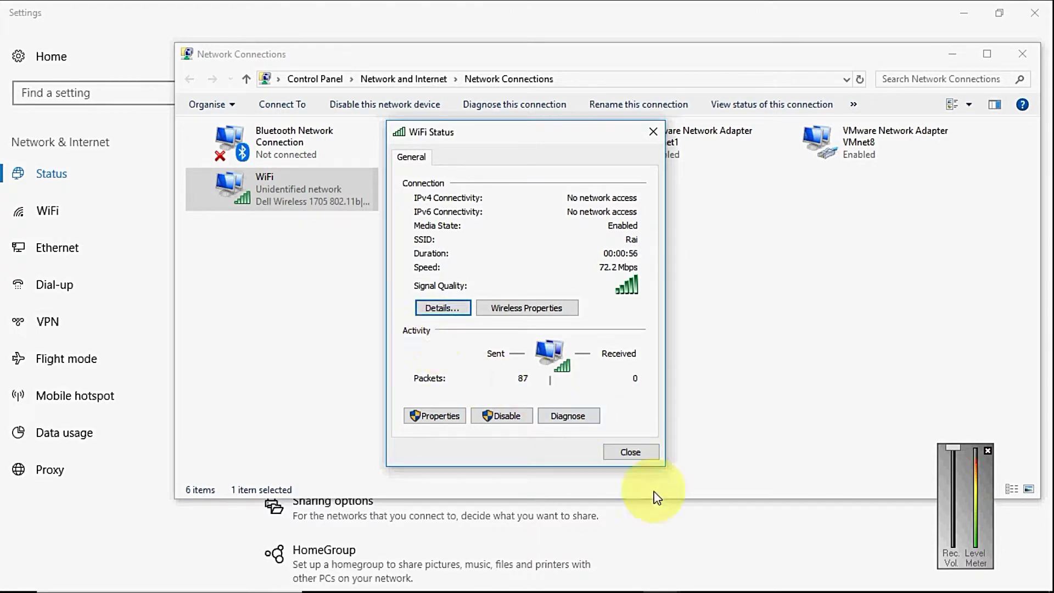
click(630, 451)
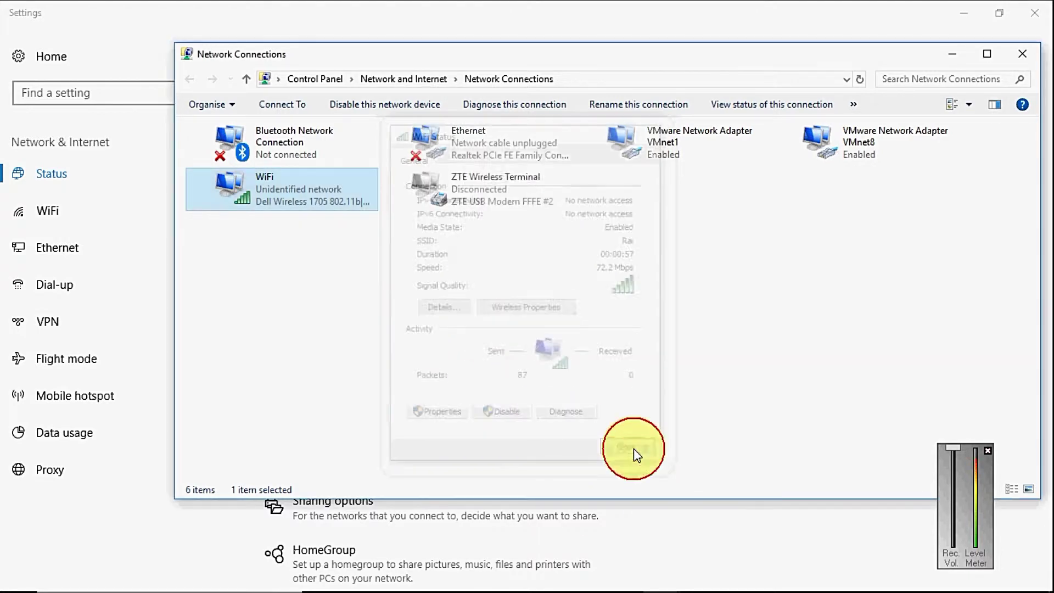
Restart the WiFi adapter by disabling and re-enabling it to refresh the static IP configuration.
right_click(277, 186)
click(309, 191)
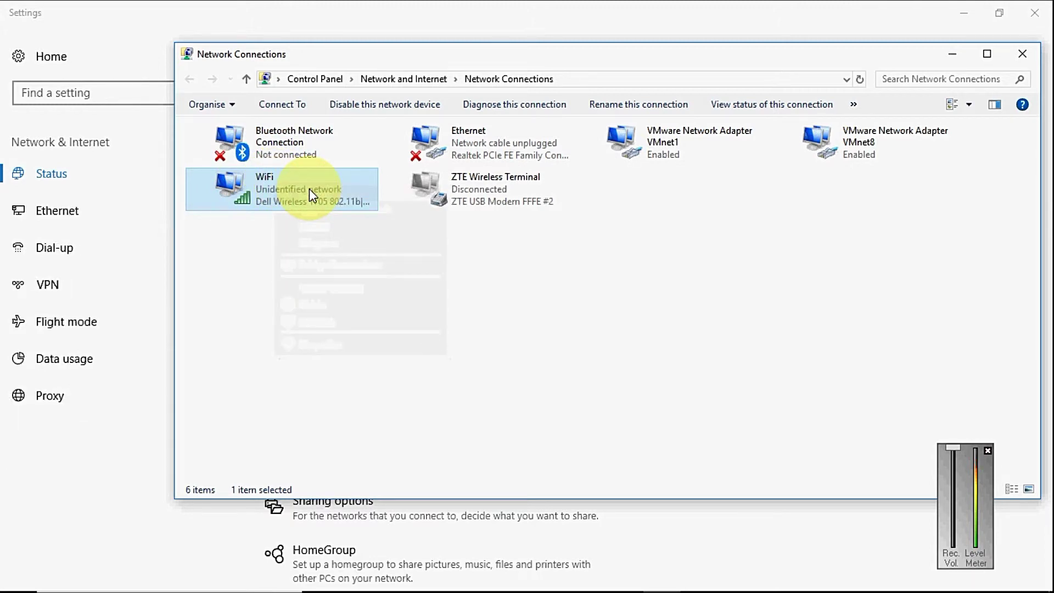
right_click(285, 188)
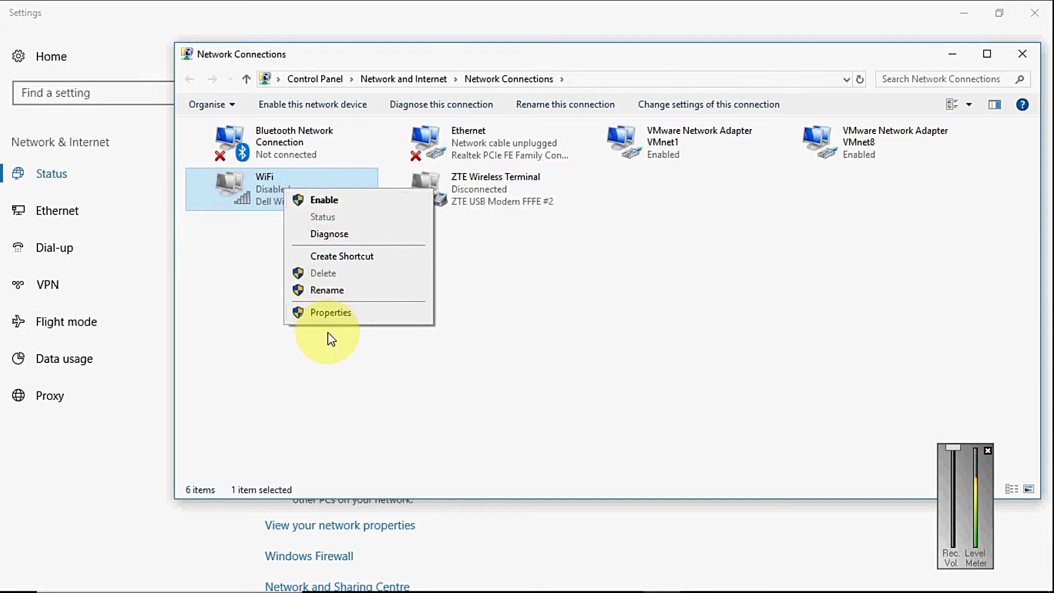
click(328, 202)
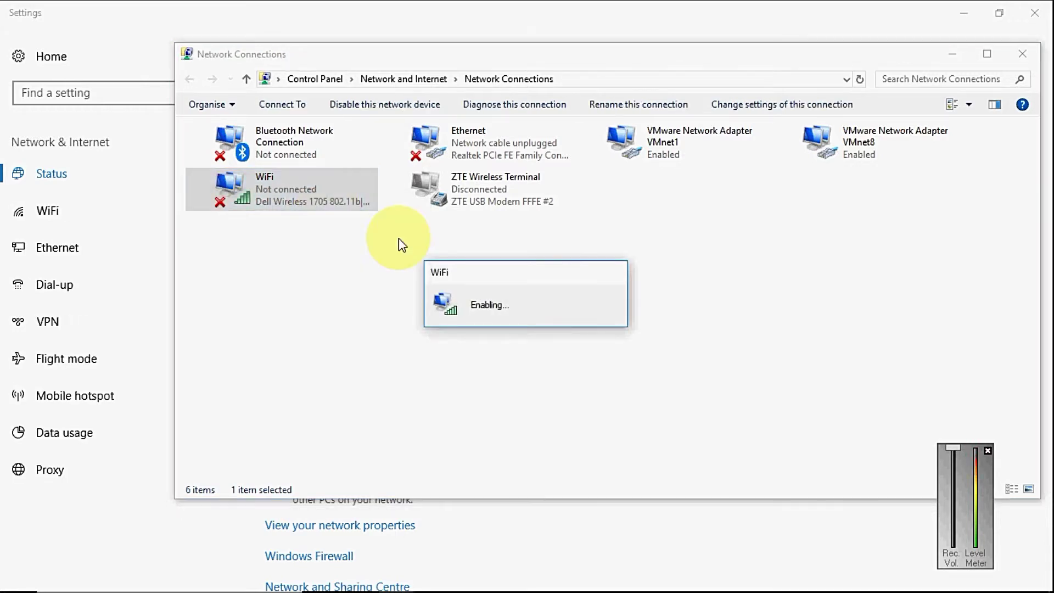
Reopen the WiFi adapter's connection details and verify the IPv4 address after the adapter restart.
click(285, 201)
right_click(285, 207)
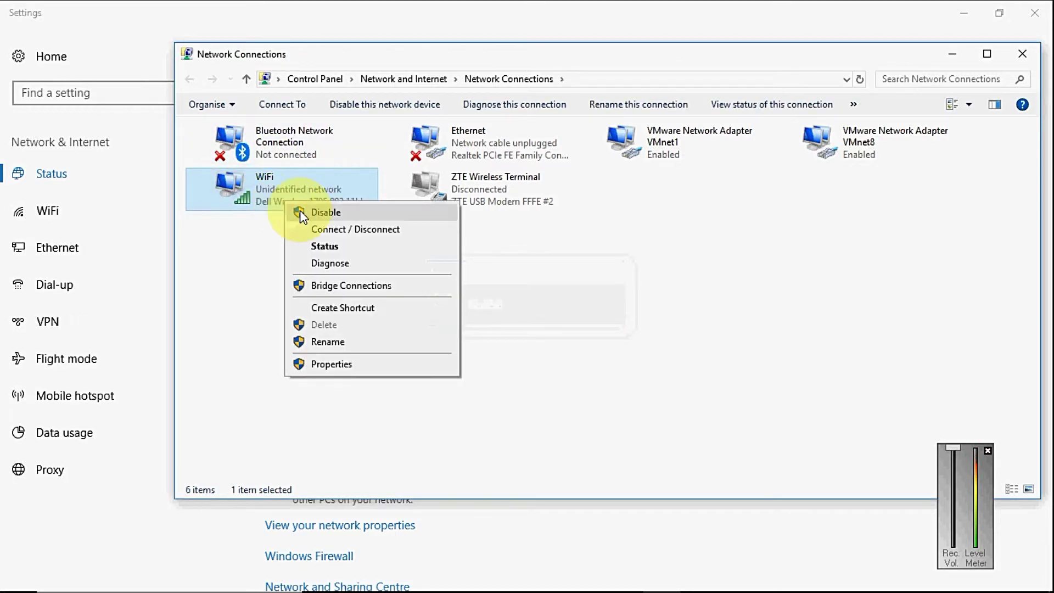
click(330, 242)
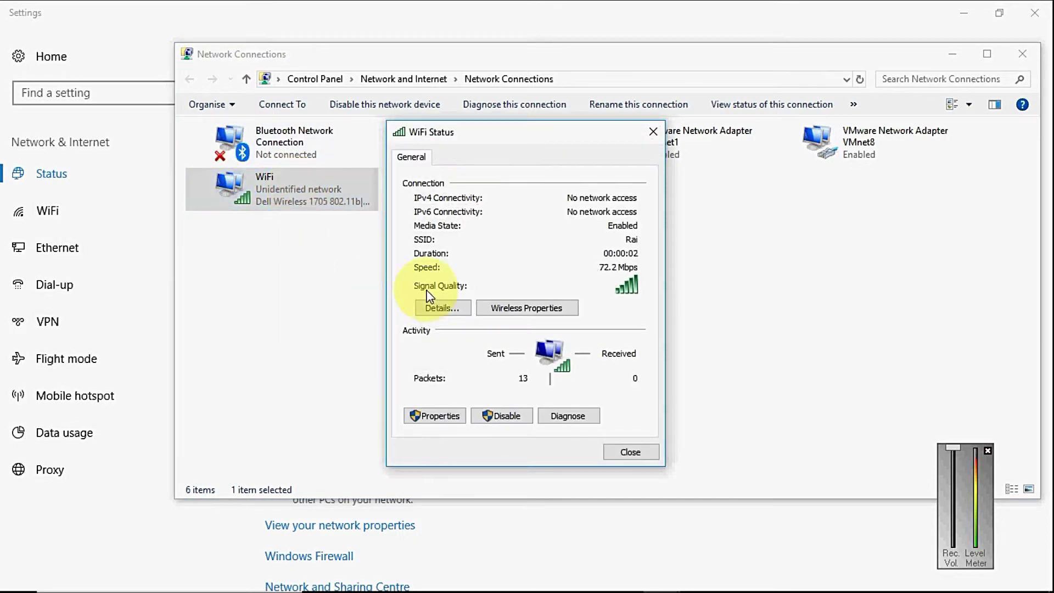
click(442, 308)
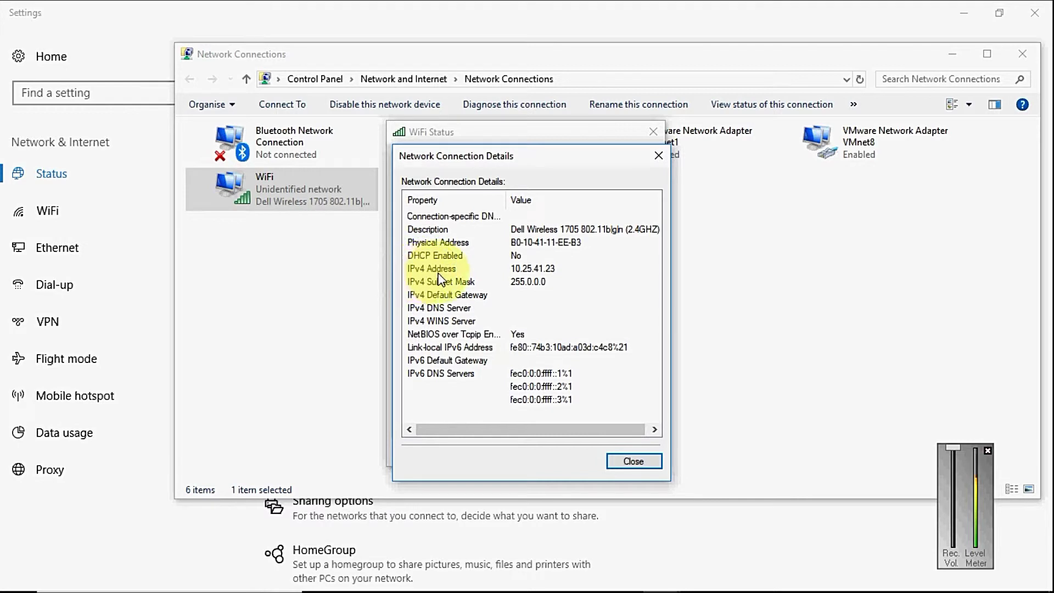
click(523, 269)
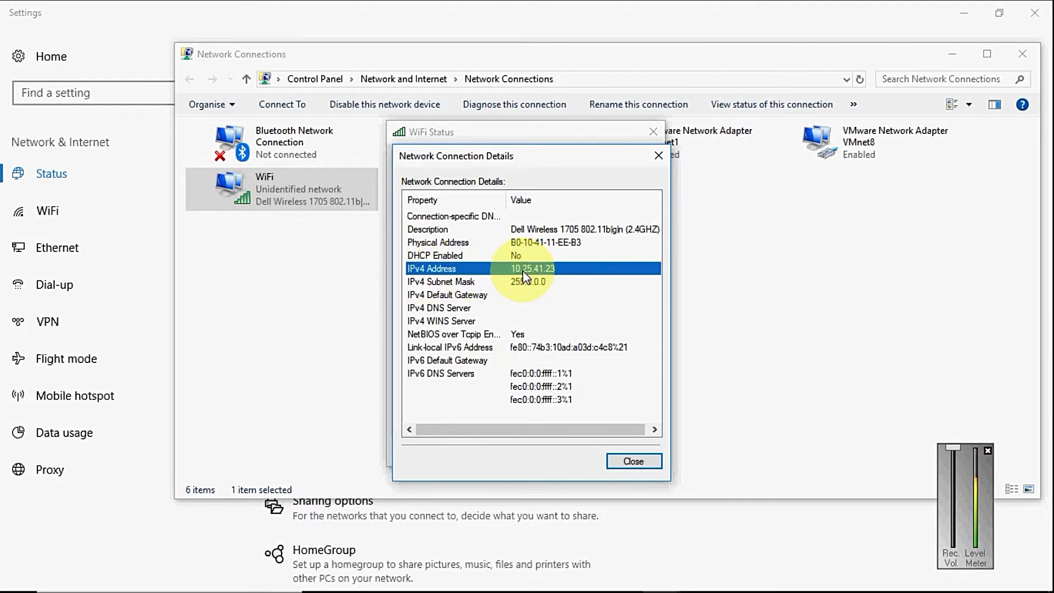
click(625, 462)
Set the WiFi adapter's TCP/IPv4 properties to obtain both the IP address and the DNS server address automatically.
click(438, 418)
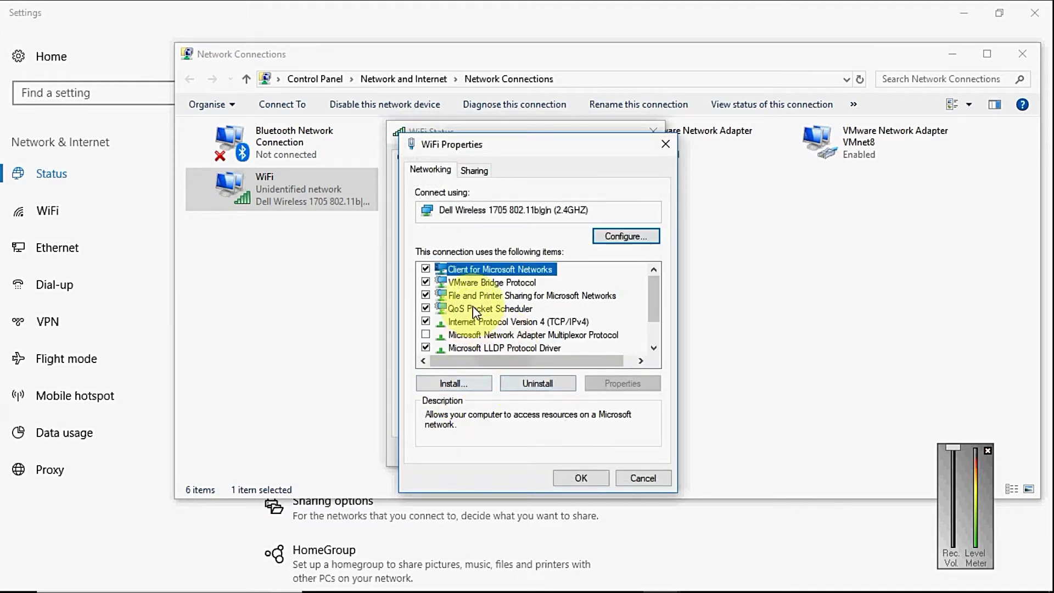
click(519, 322)
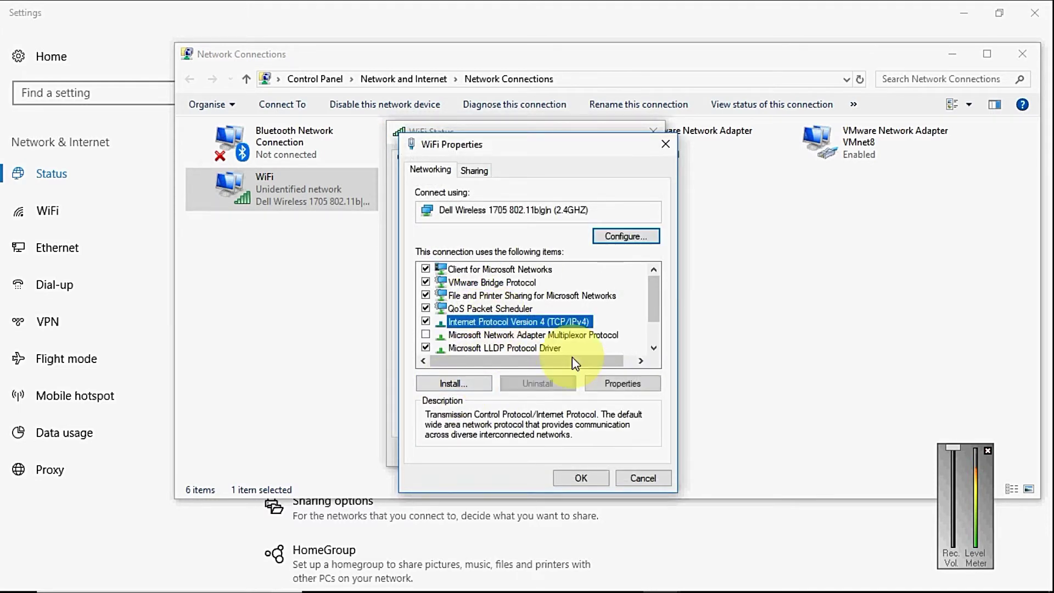
click(622, 383)
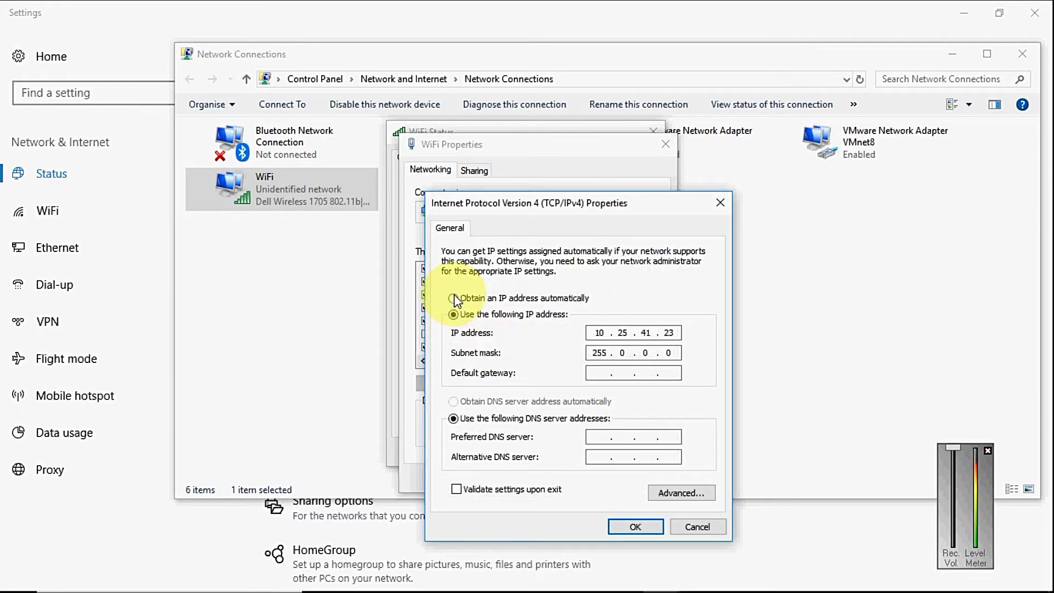
click(454, 297)
click(454, 401)
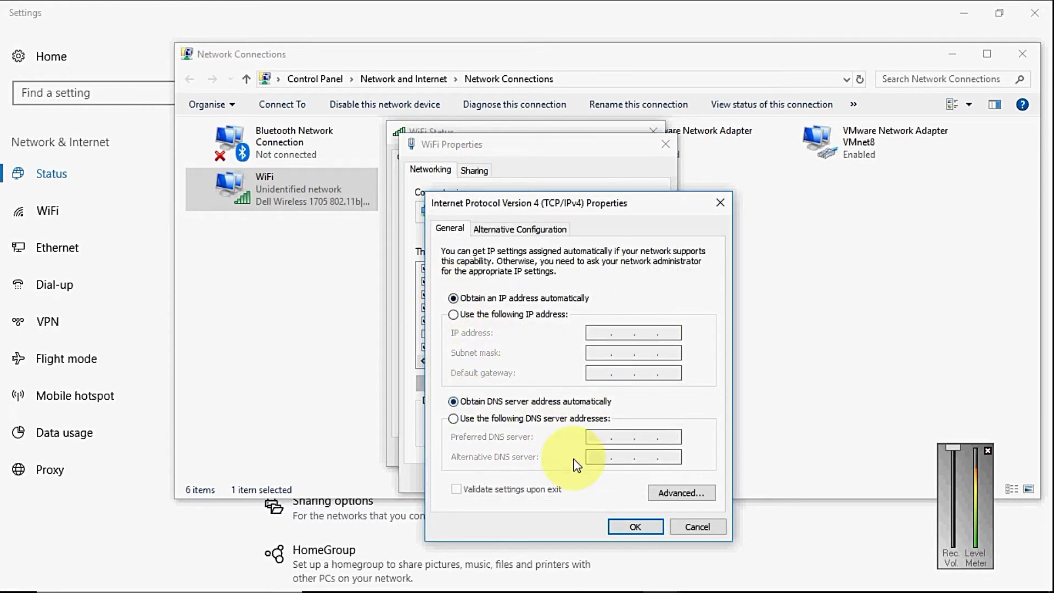
click(634, 527)
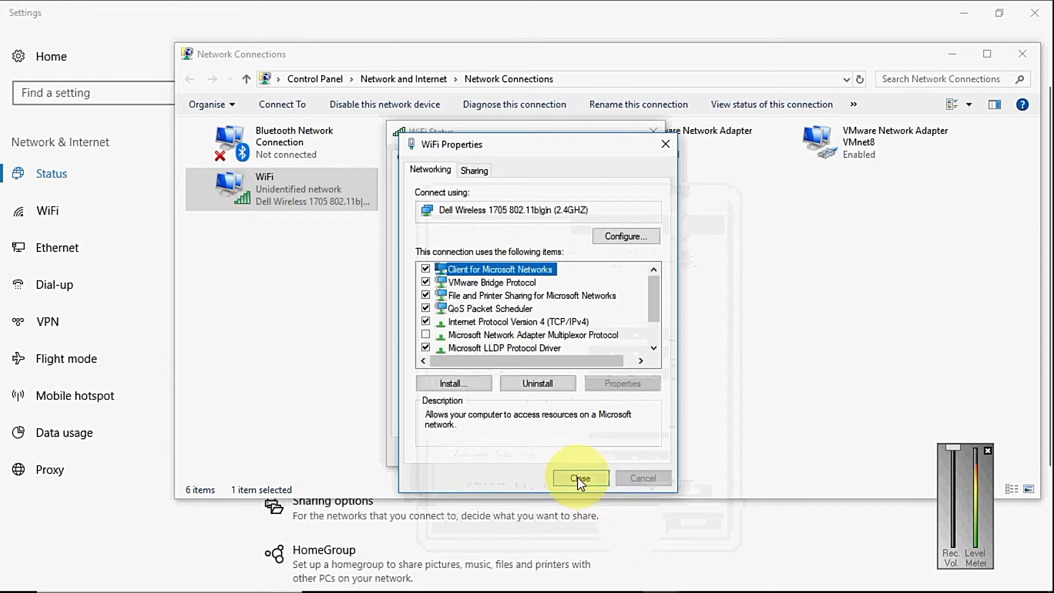
Apply the WiFi adapter's automatic IPv4 settings by closing its properties and status dialogs.
click(580, 477)
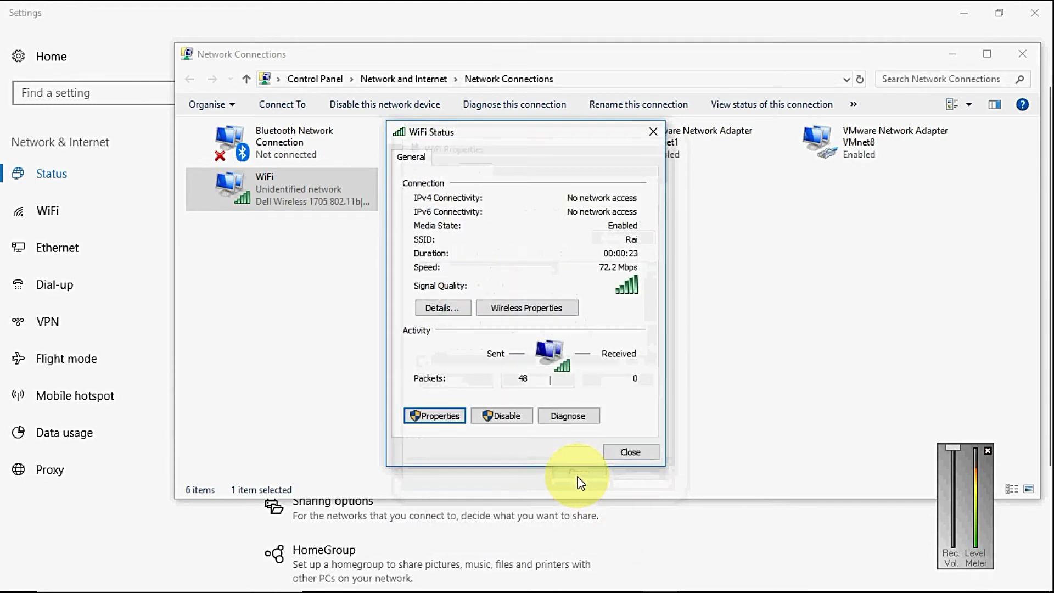
click(612, 457)
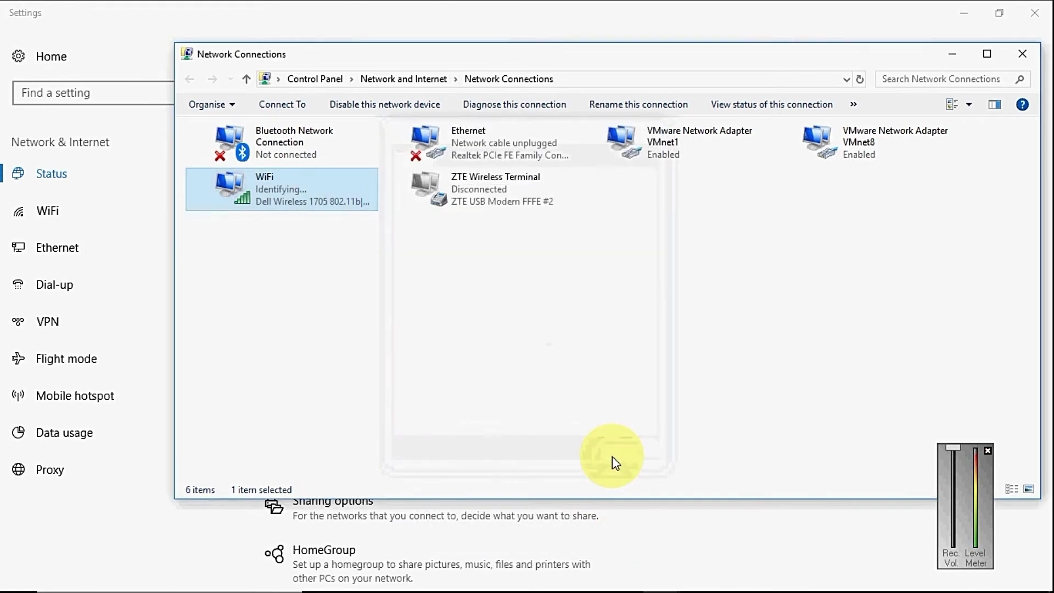
Check the WiFi adapter's connection details for the autoconfiguration IPv4 address and default gateway, and close the dialogs.
right_click(276, 183)
click(326, 229)
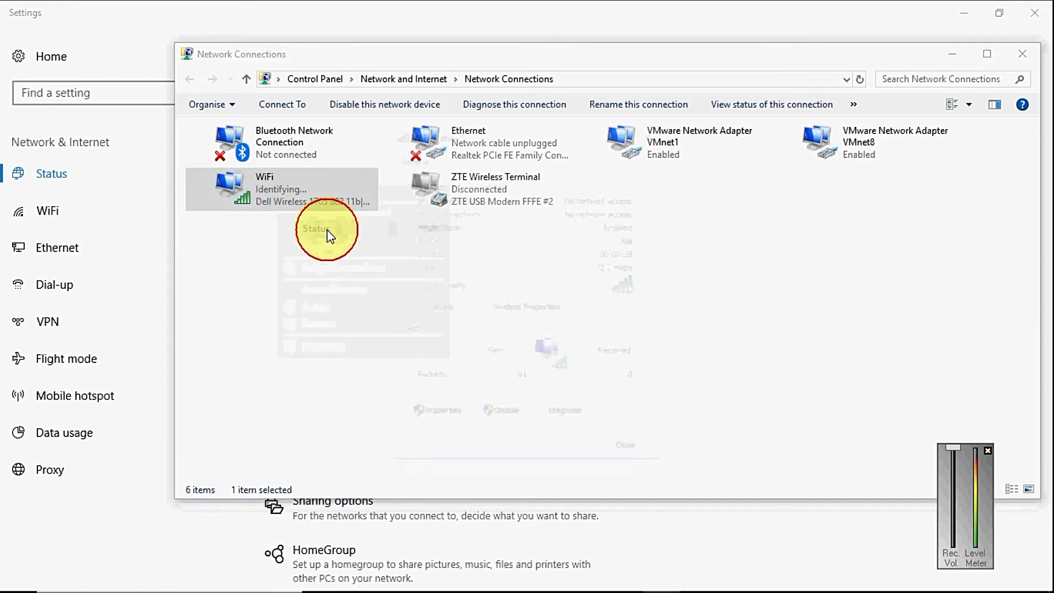
click(427, 308)
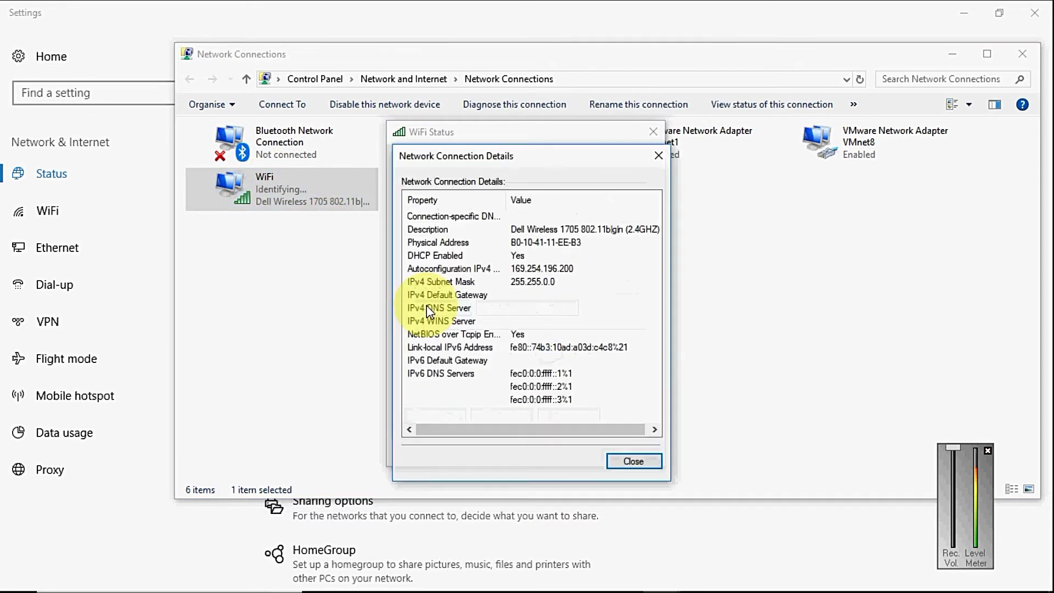
click(517, 269)
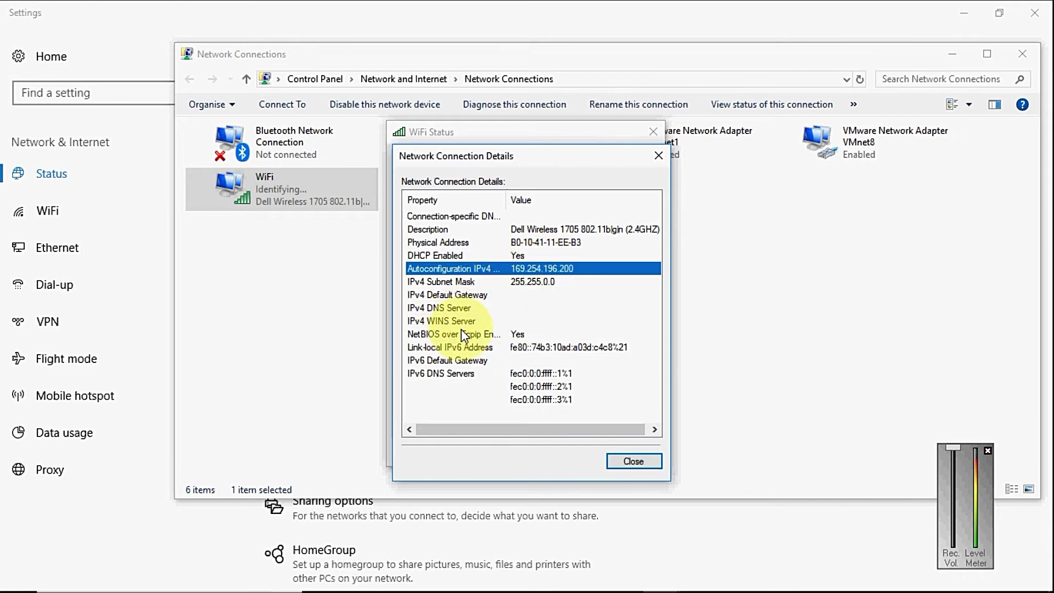
click(467, 296)
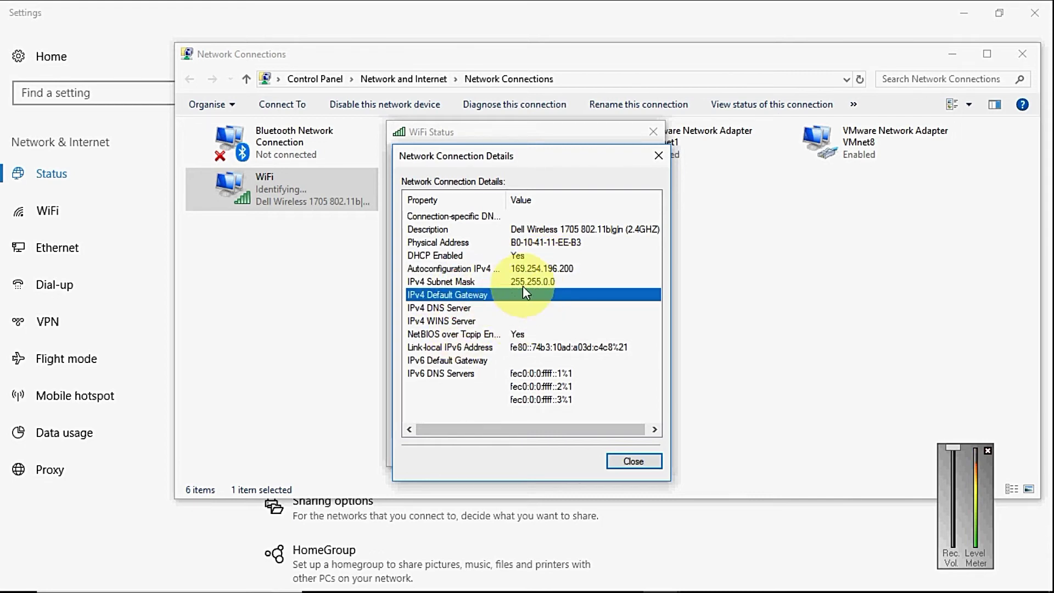
click(640, 459)
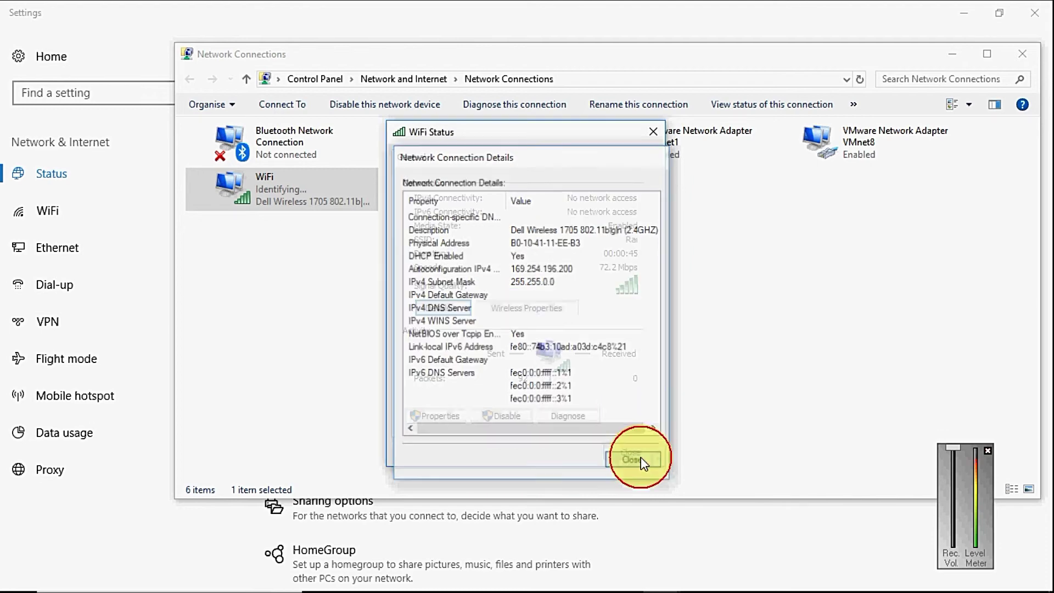
click(646, 455)
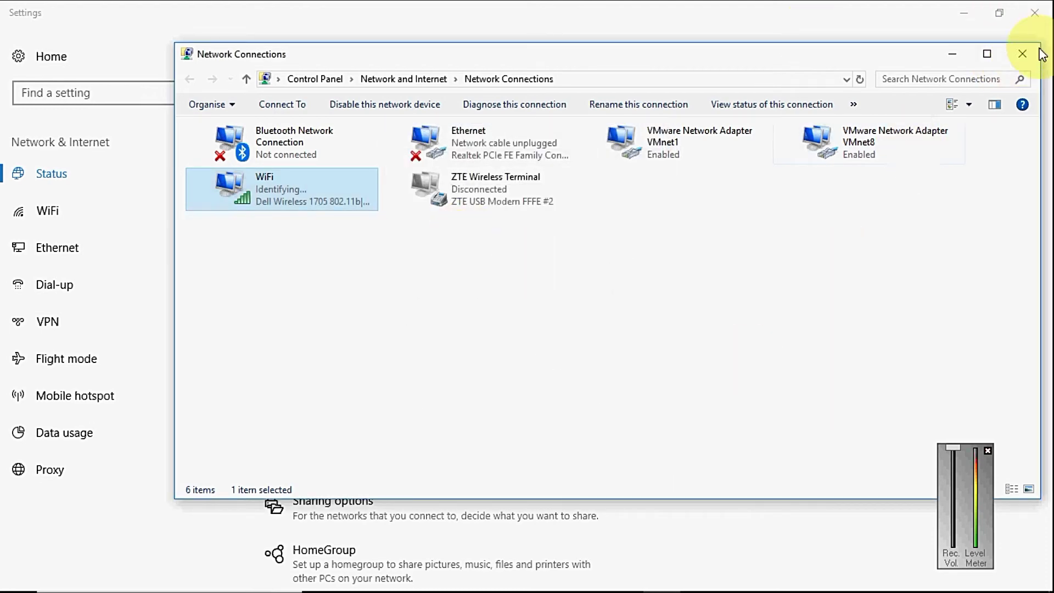
Close the Network Connections and Settings windows and refresh the desktop.
click(1022, 54)
click(1040, 8)
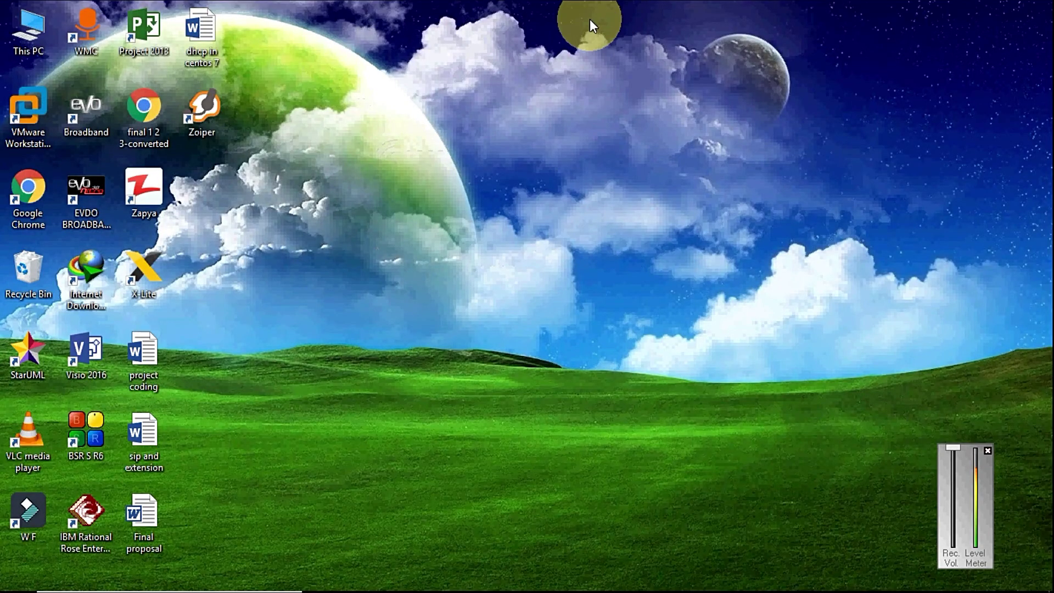
right_click(589, 18)
click(641, 65)
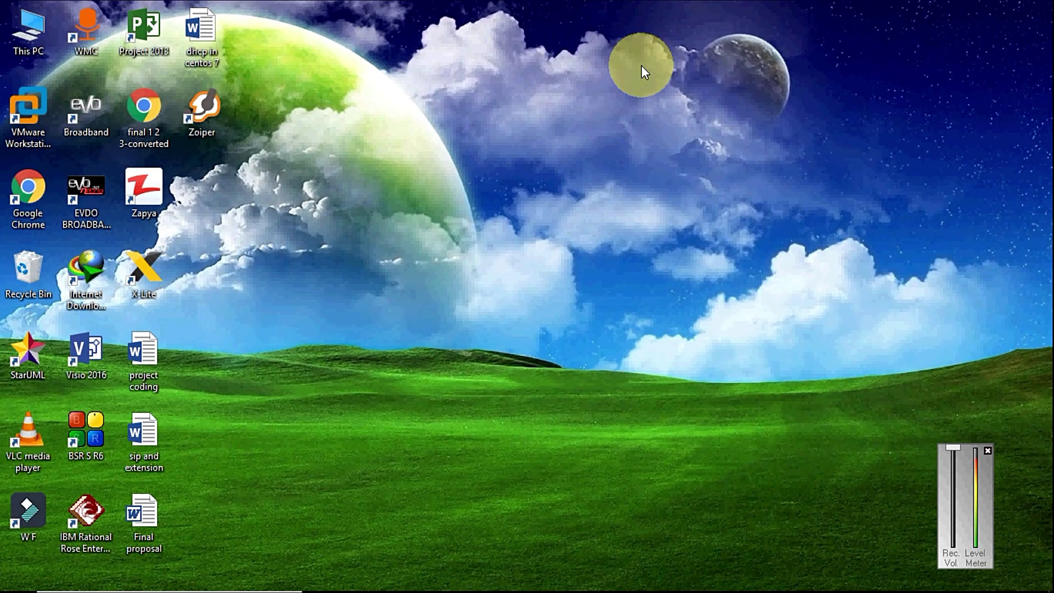
Check the WiFi connection's status in the list of available networks and close the list.
mouse_move(898, 586)
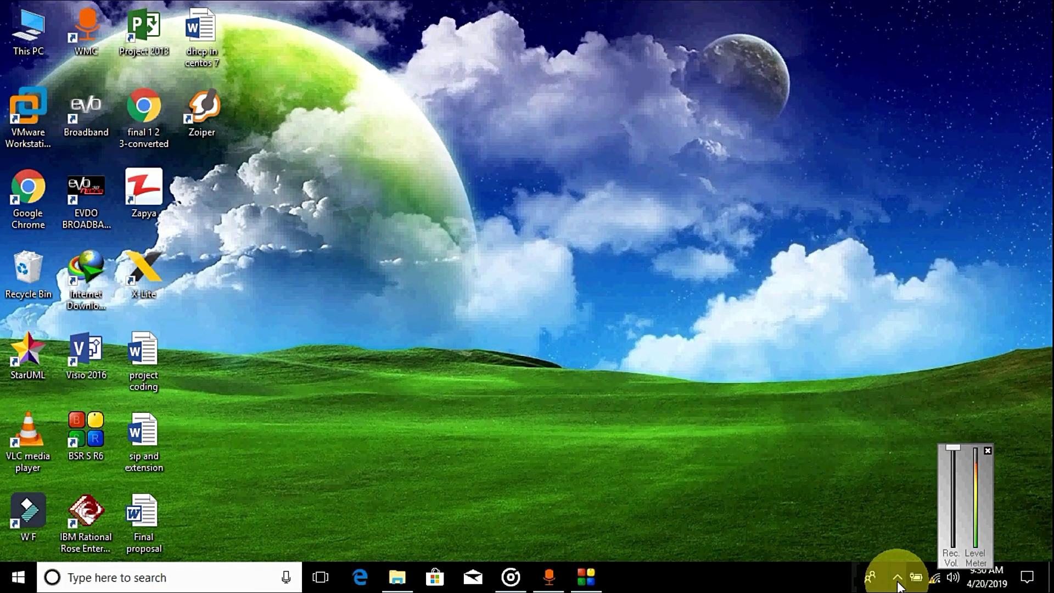
click(935, 577)
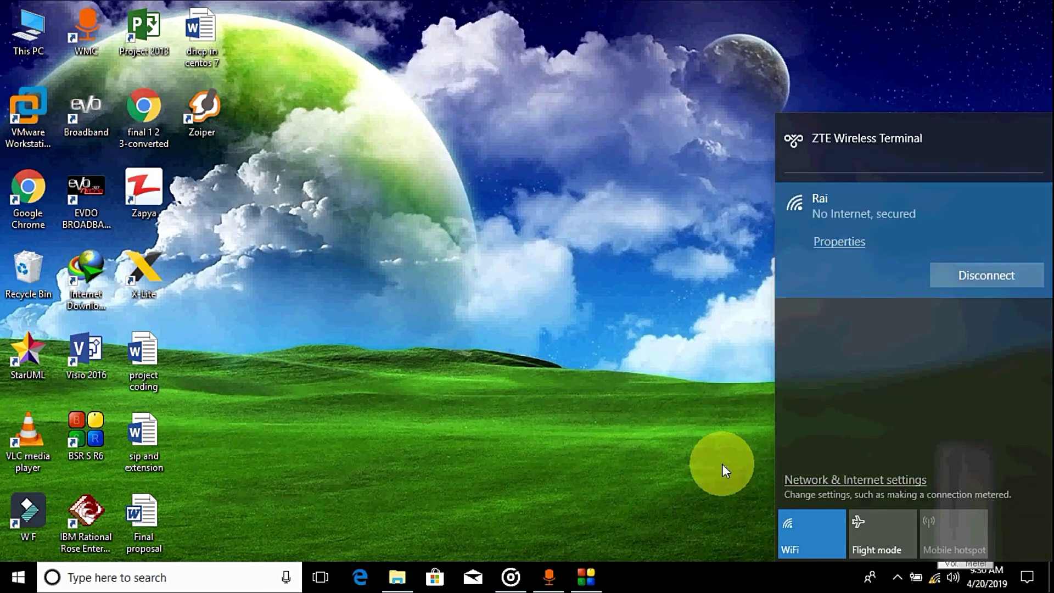
click(546, 82)
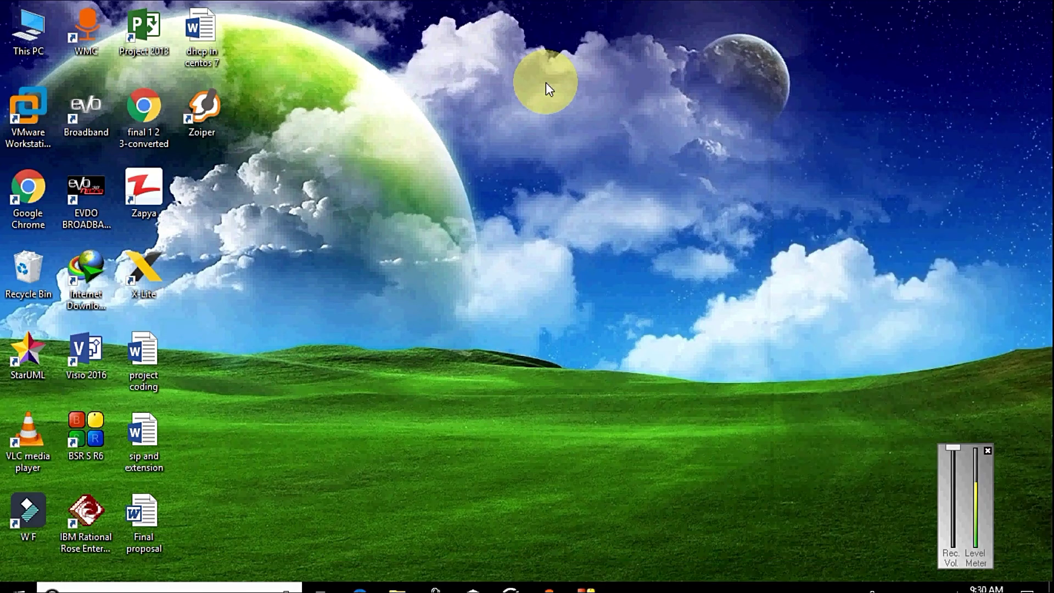